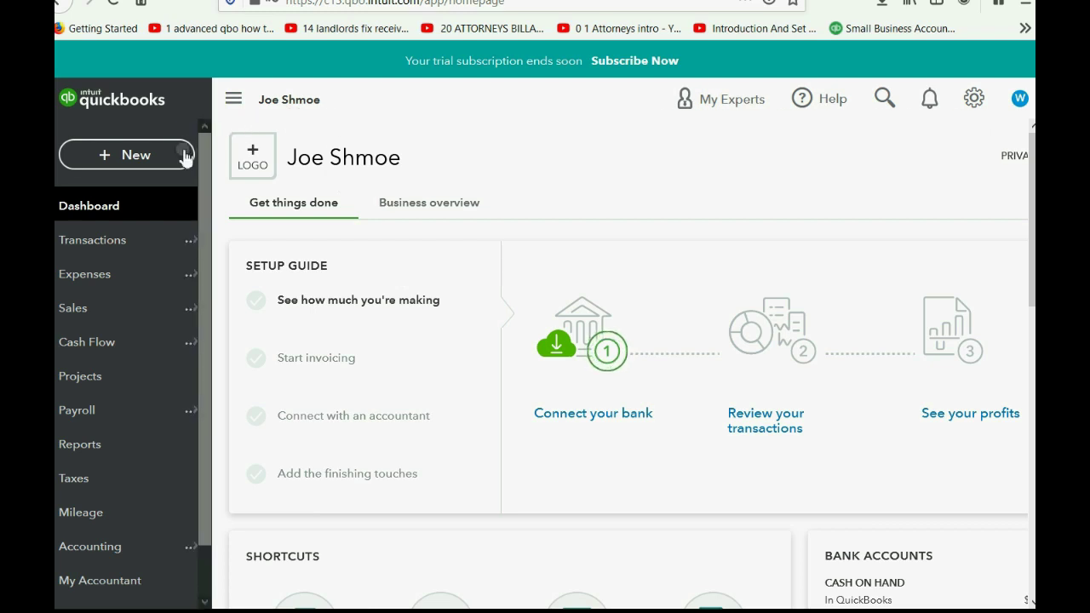
Start a new expense paid from CHASE BANK to payee DR KIRK
{"action": "left_click", "coordinate": [145, 156]}
{"action": "left_click", "coordinate": [288, 256]}
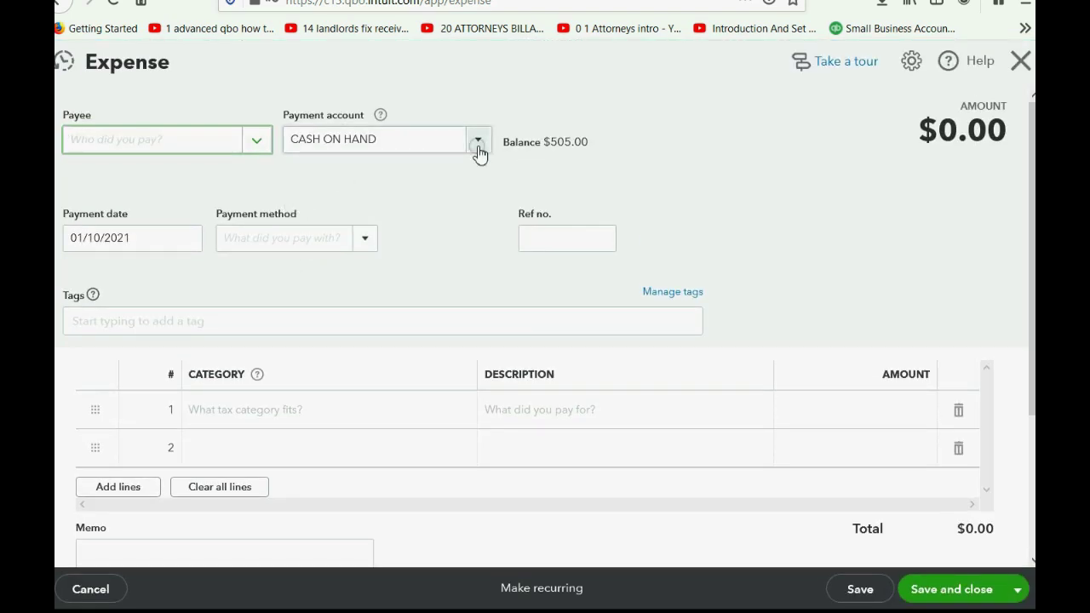
{"action": "left_click", "coordinate": [477, 142]}
{"action": "left_click", "coordinate": [444, 232]}
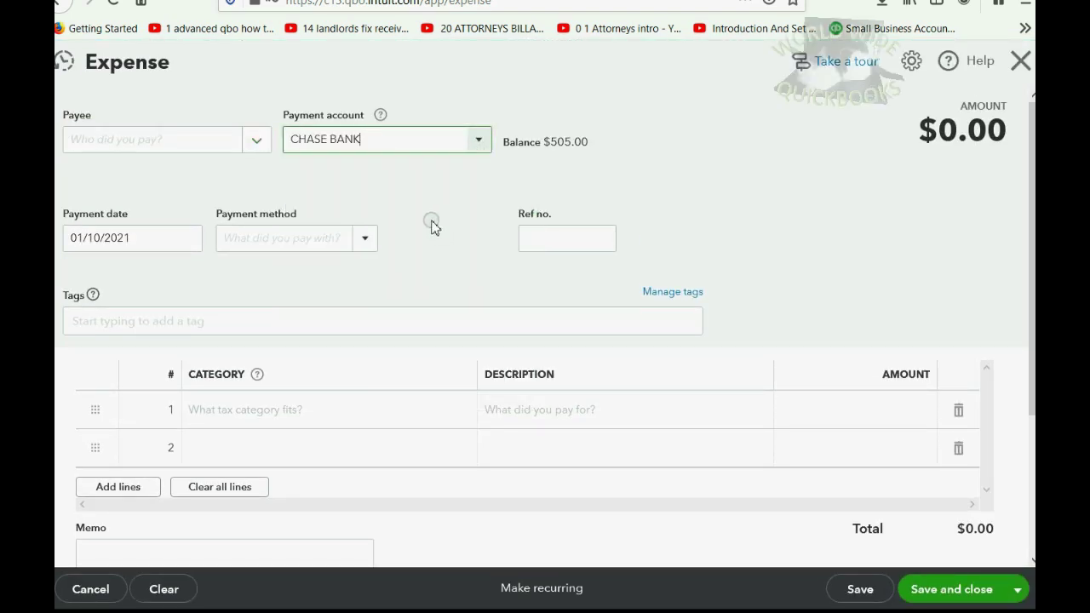
{"action": "left_click", "coordinate": [256, 151]}
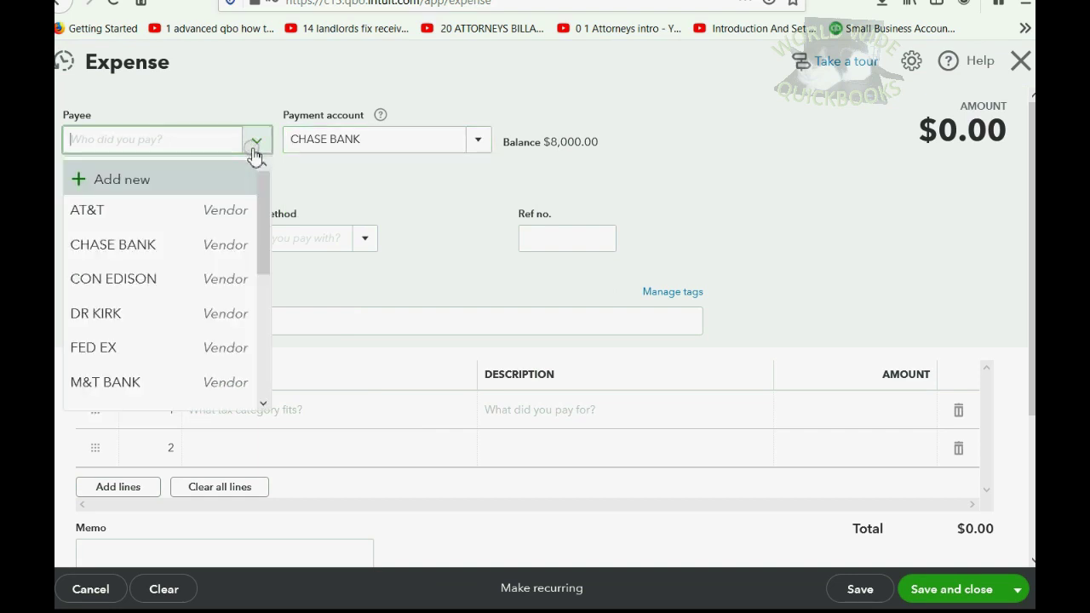
{"action": "left_click", "coordinate": [188, 315]}
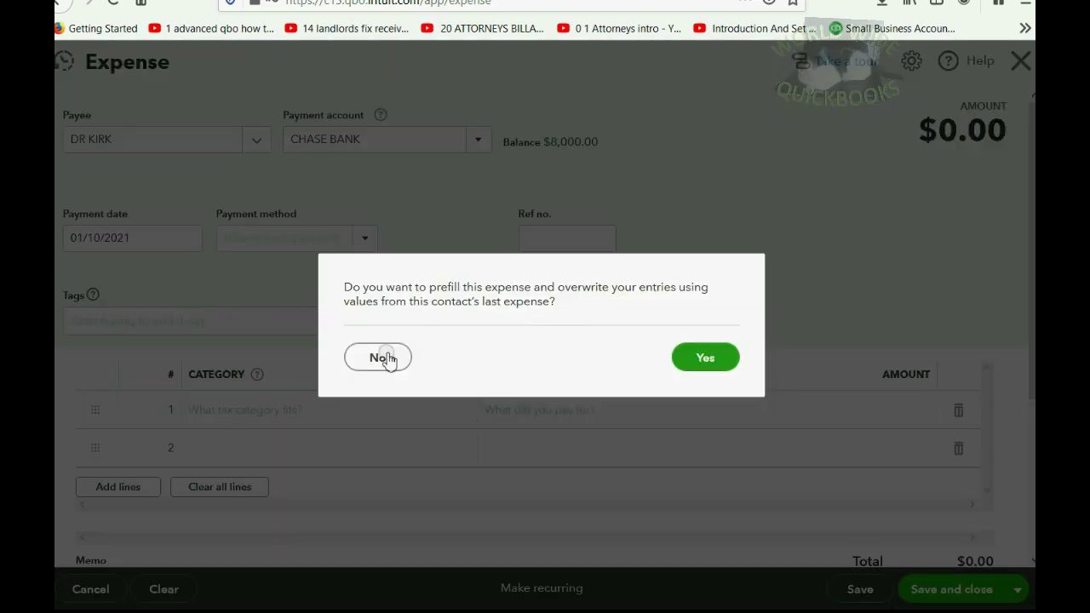
Decline prefilling from the last expense and date the payment 01/03/2021
{"action": "left_click", "coordinate": [380, 358]}
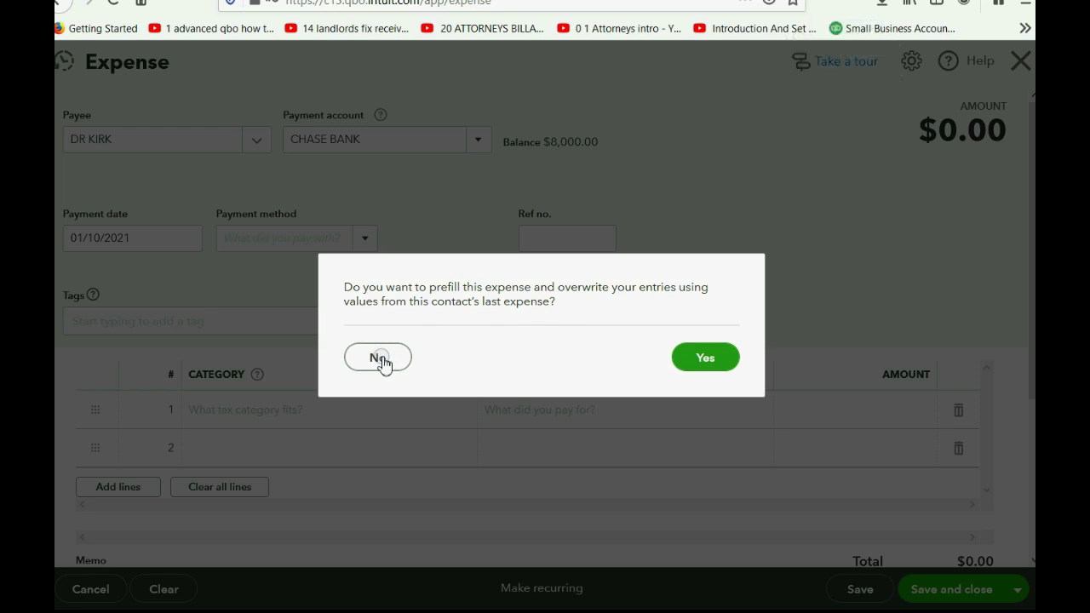
{"action": "left_click", "coordinate": [380, 358]}
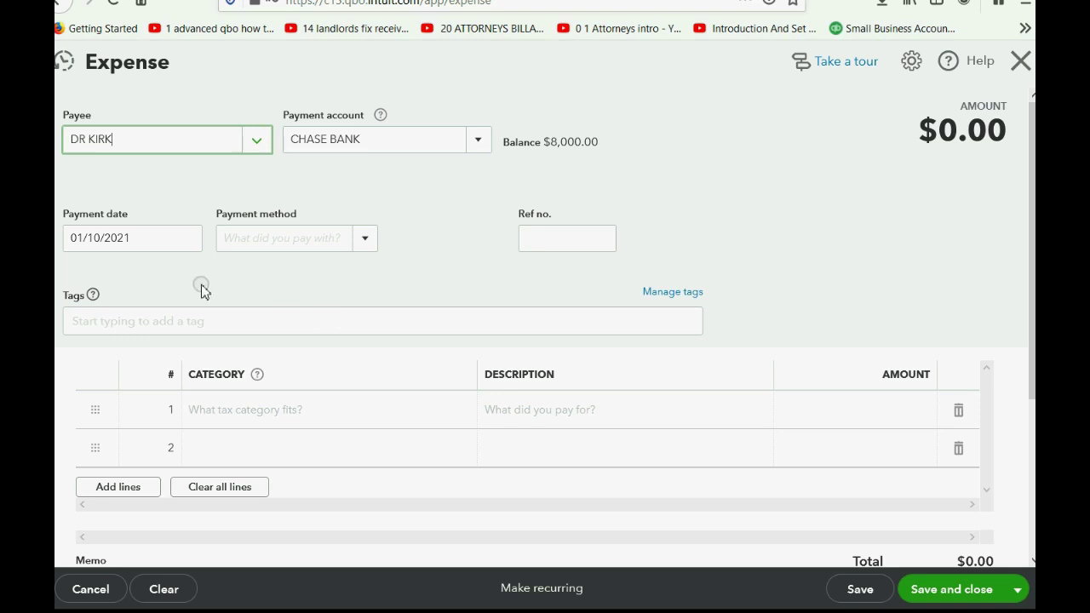
{"action": "left_click", "coordinate": [186, 239]}
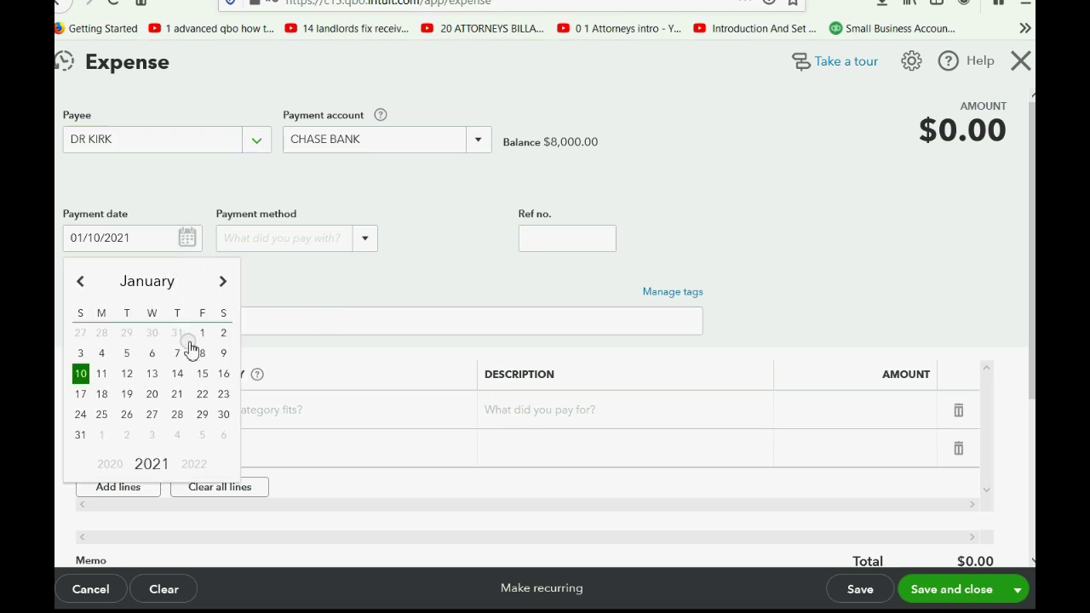
{"action": "left_click", "coordinate": [80, 353]}
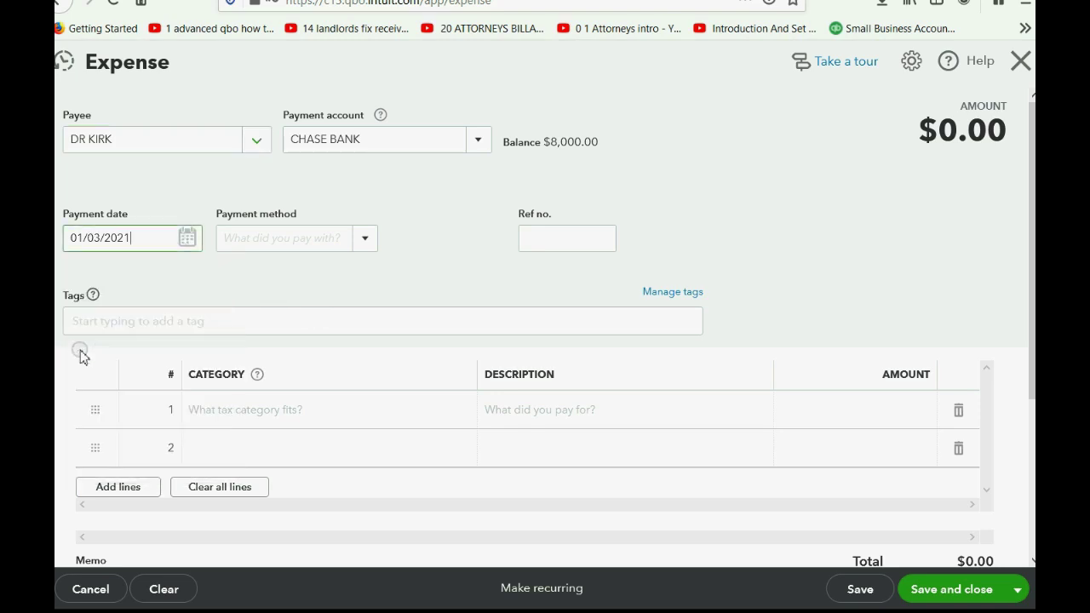
{"action": "left_click", "coordinate": [151, 232]}
{"action": "mouse_move", "coordinate": [153, 233]}
{"action": "left_mouse_down"}
{"action": "mouse_move", "coordinate": [130, 241]}
{"action": "mouse_move", "coordinate": [129, 229]}
{"action": "left_mouse_up"}
Categorise the first expense line as VET BILLS with amount 200.00
{"action": "left_click", "coordinate": [338, 413]}
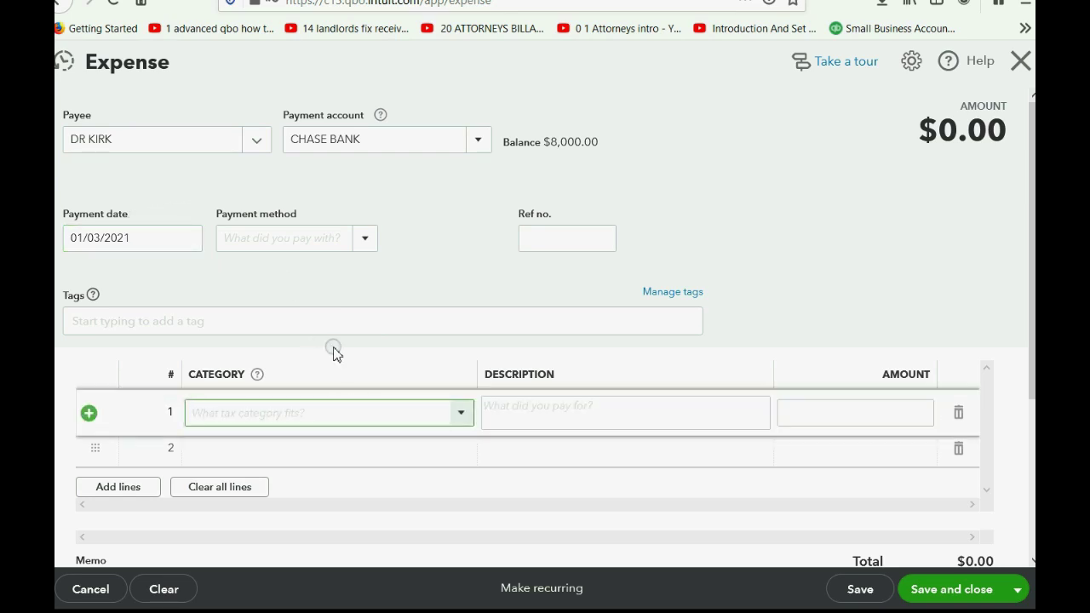
{"action": "type", "text": "VET BILLS"}
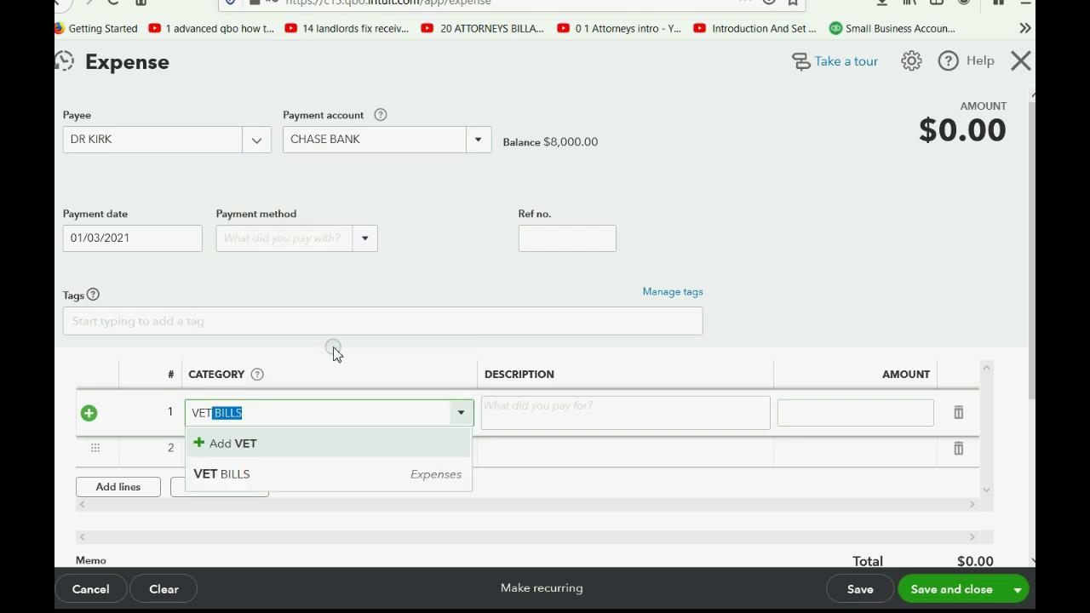
{"action": "key", "text": "Tab"}
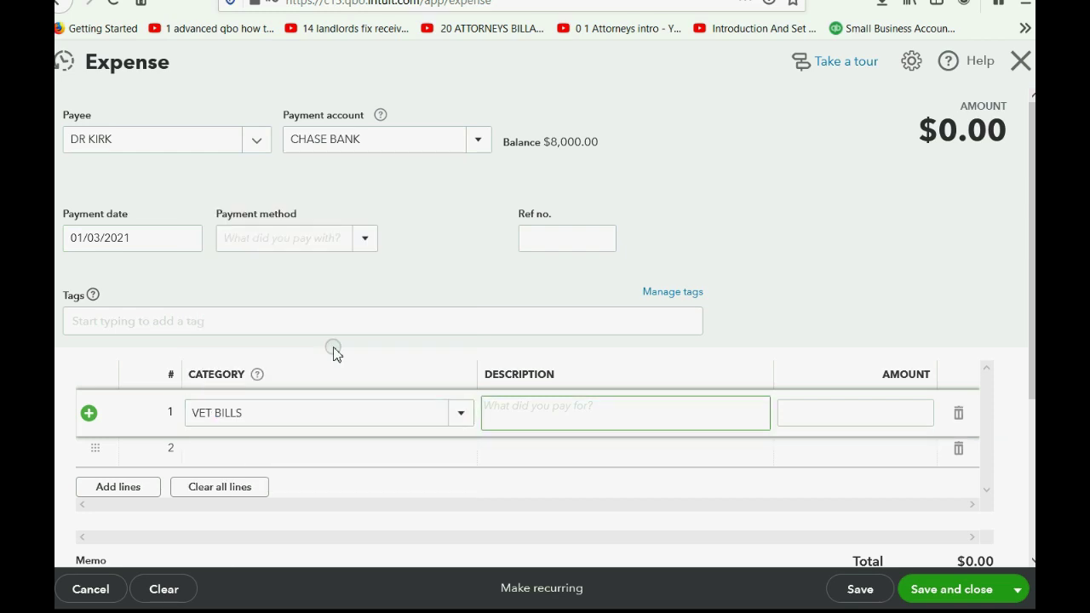
{"action": "left_click", "coordinate": [807, 415]}
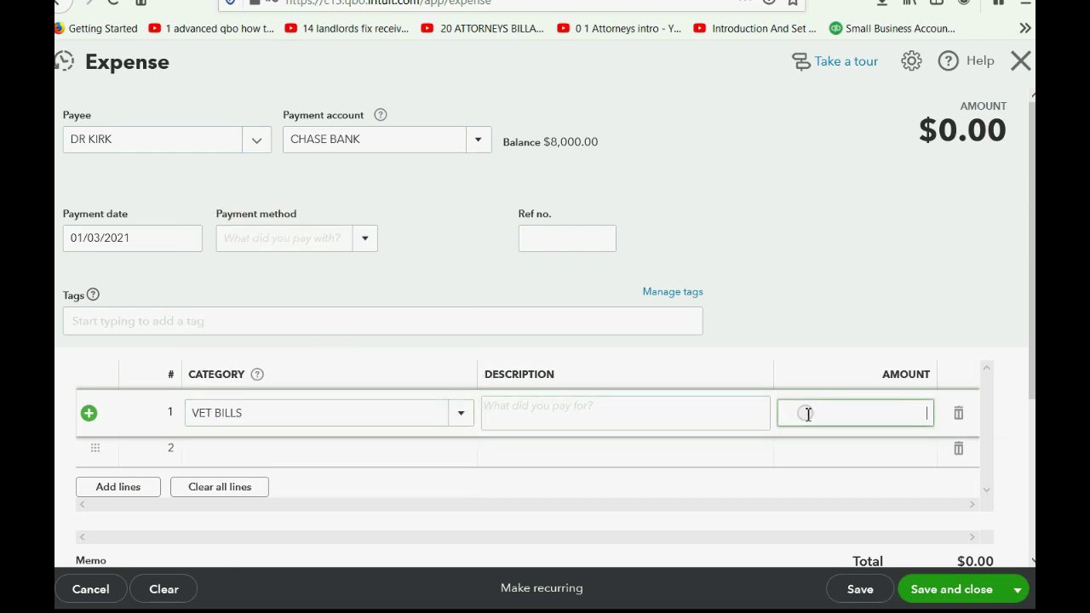
{"action": "type", "text": "200"}
{"action": "key", "text": "Tab"}
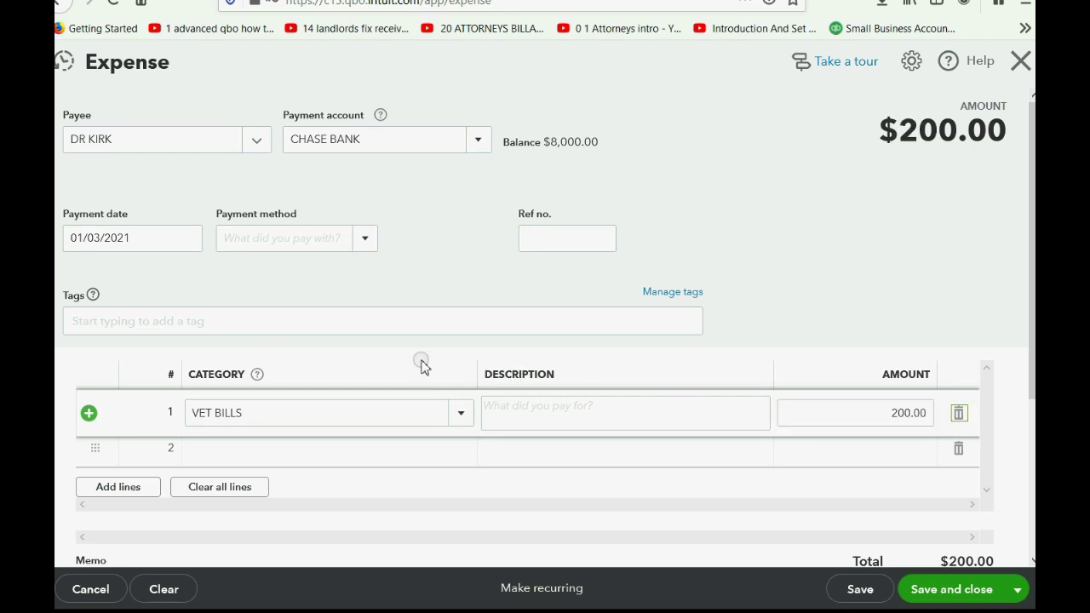
Recheck the payment date, CHASE BANK account, DR KIRK payee and 200.00 line amount
{"action": "left_click", "coordinate": [183, 238]}
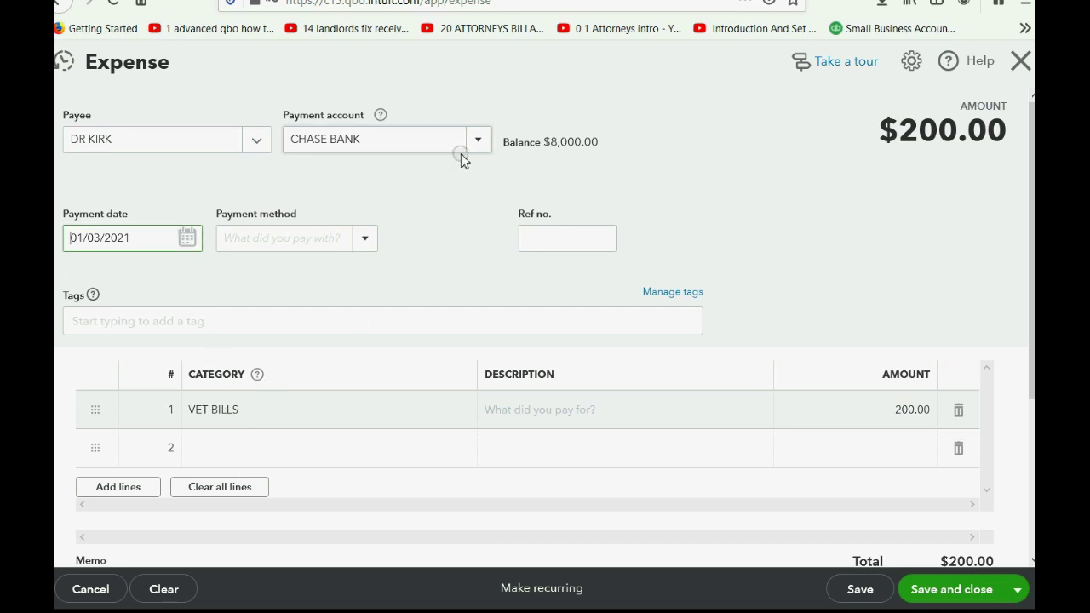
{"action": "left_click", "coordinate": [417, 150]}
{"action": "left_click", "coordinate": [258, 142]}
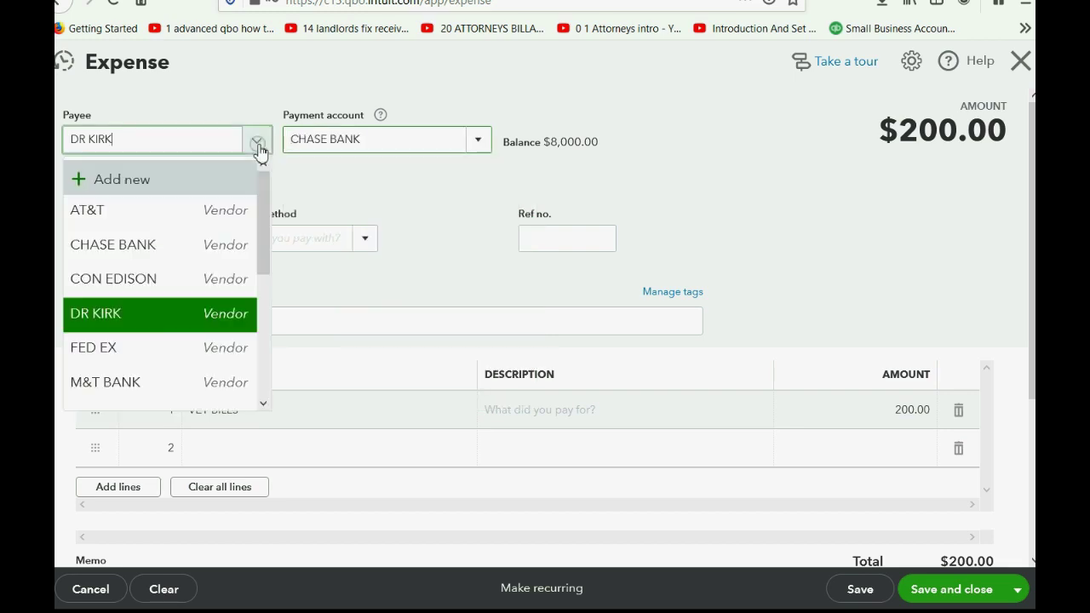
{"action": "left_click", "coordinate": [258, 141]}
{"action": "left_click", "coordinate": [843, 419]}
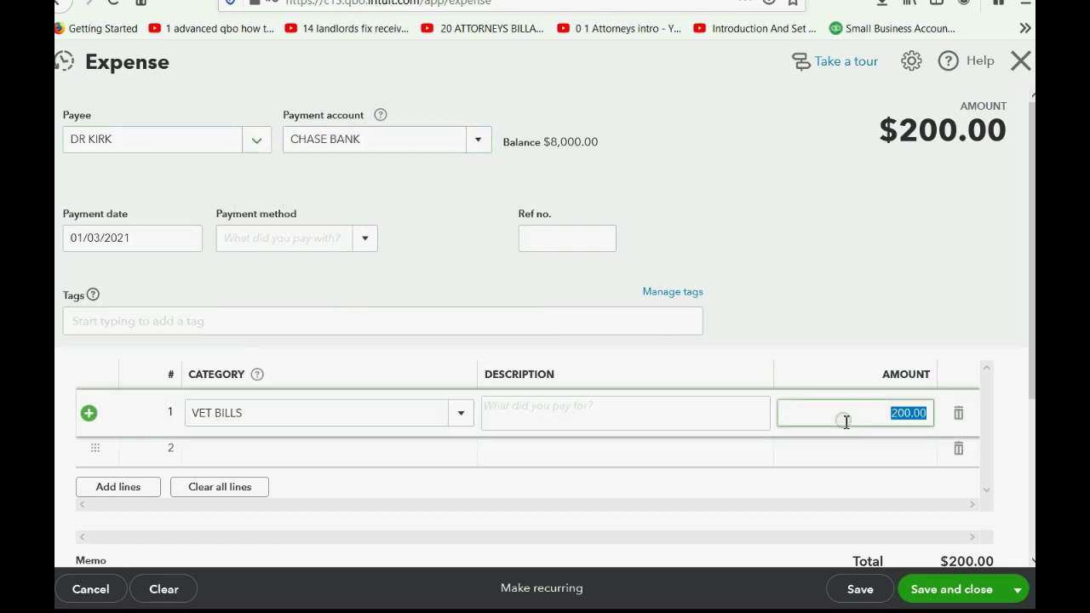
{"action": "left_click", "coordinate": [804, 295]}
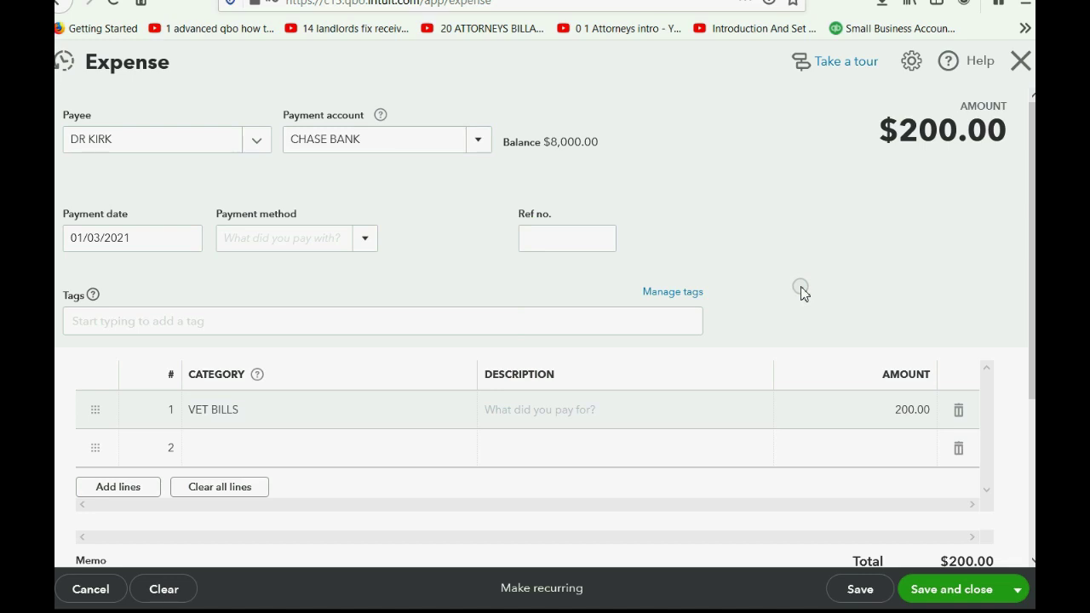
{"action": "left_click", "coordinate": [943, 588]}
Convert the DR KIRK expense into a recurring template with a Monthly interval
{"action": "left_click", "coordinate": [558, 595]}
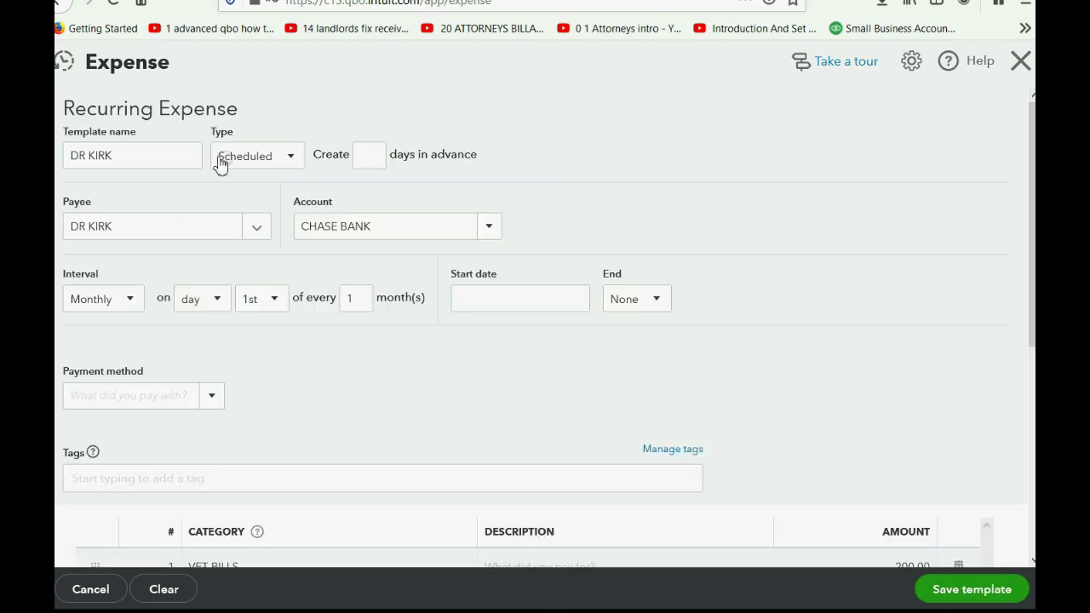
{"action": "mouse_move", "coordinate": [236, 108]}
{"action": "left_mouse_down"}
{"action": "mouse_move", "coordinate": [65, 125]}
{"action": "mouse_move", "coordinate": [204, 108]}
{"action": "left_mouse_up"}
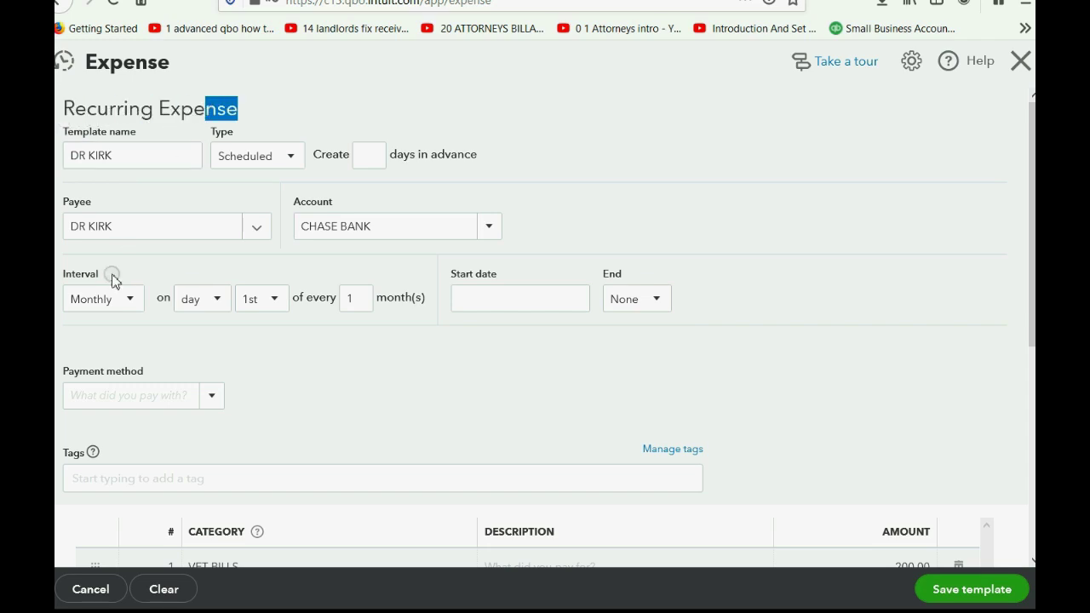
{"action": "scroll", "coordinate": [748, 262], "scroll_direction": "down", "scroll_amount": 2}
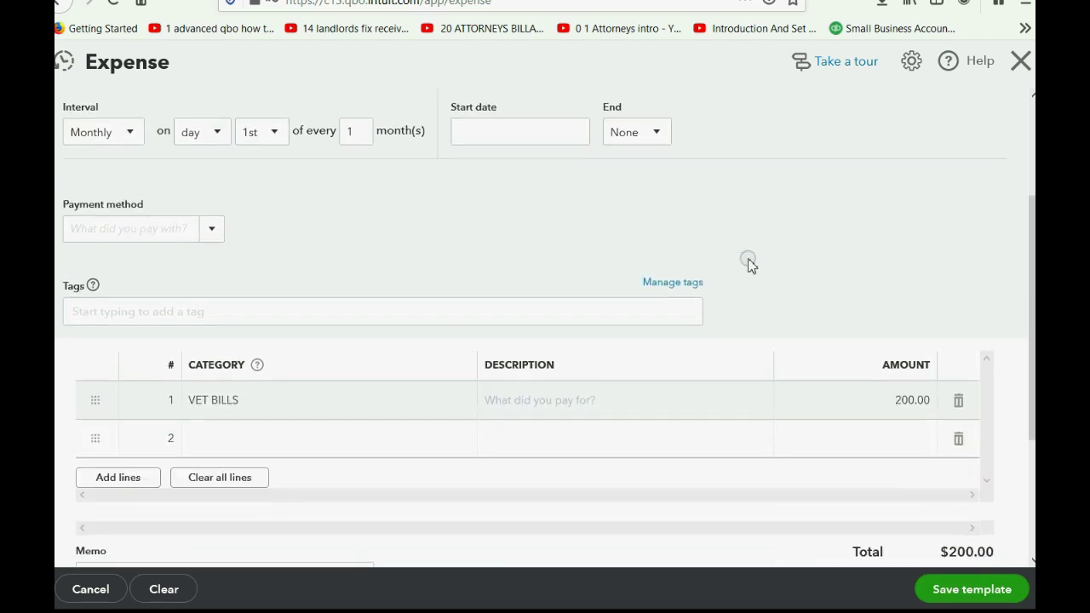
{"action": "scroll", "coordinate": [750, 261], "scroll_direction": "up", "scroll_amount": 2}
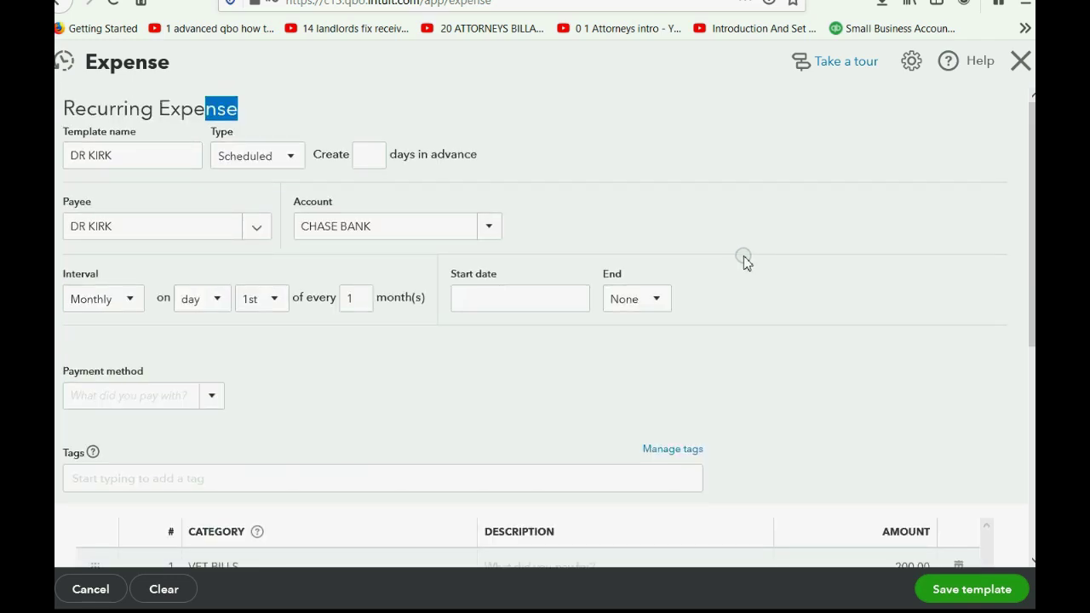
{"action": "left_click", "coordinate": [130, 303]}
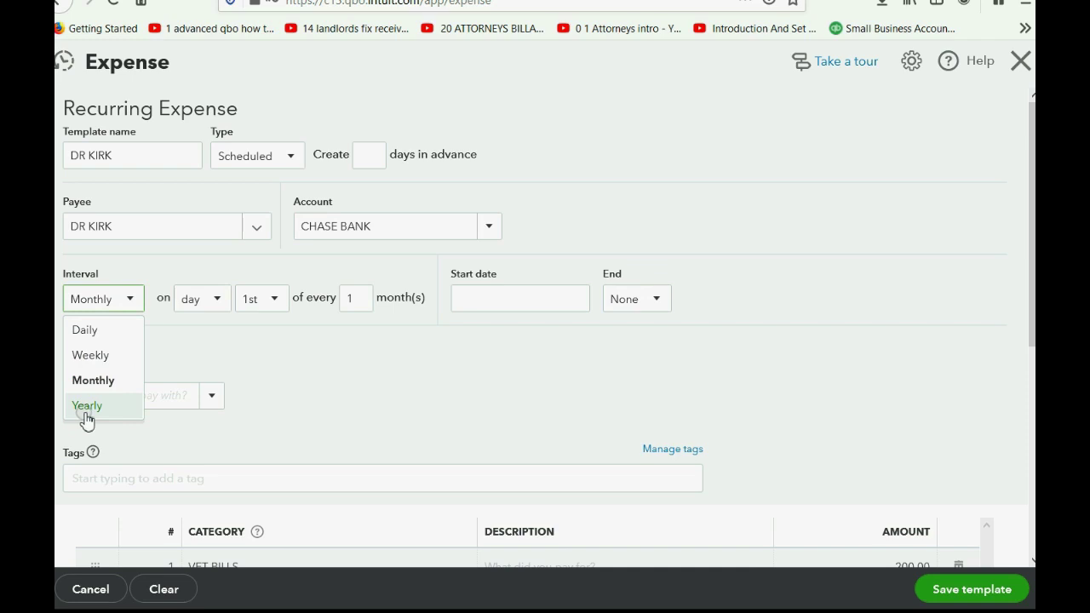
{"action": "left_click", "coordinate": [98, 389]}
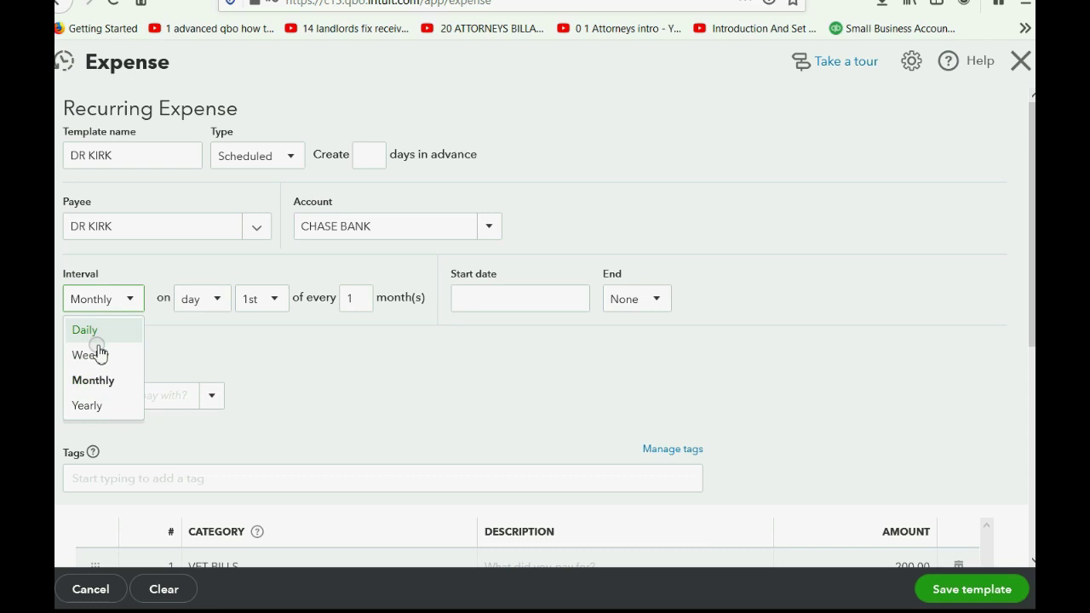
Make the template repeat on the 3rd day of every 1 month
{"action": "left_click", "coordinate": [99, 379]}
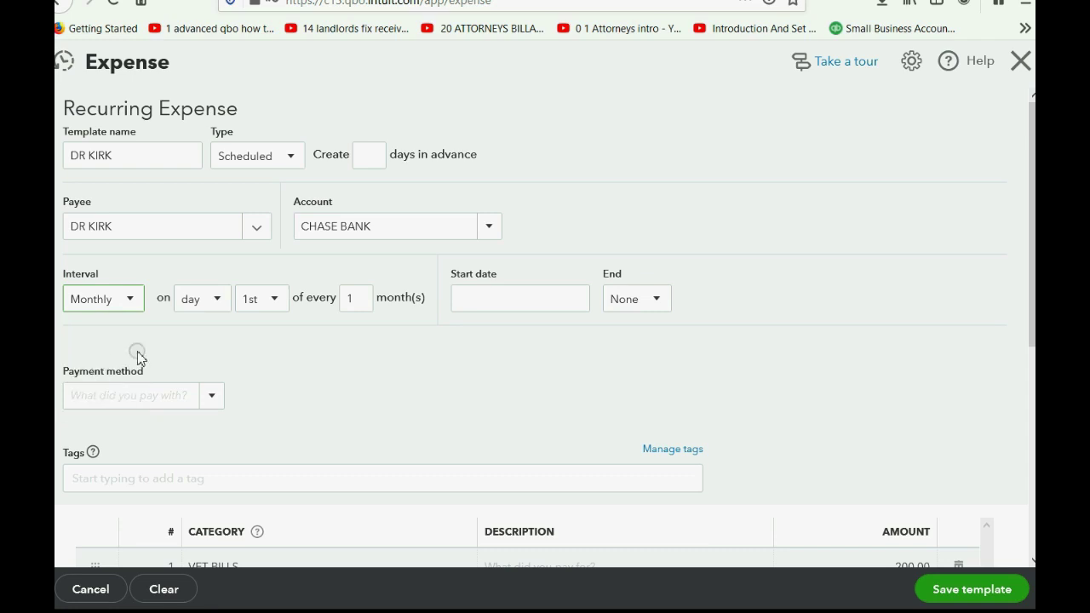
{"action": "left_click", "coordinate": [274, 307]}
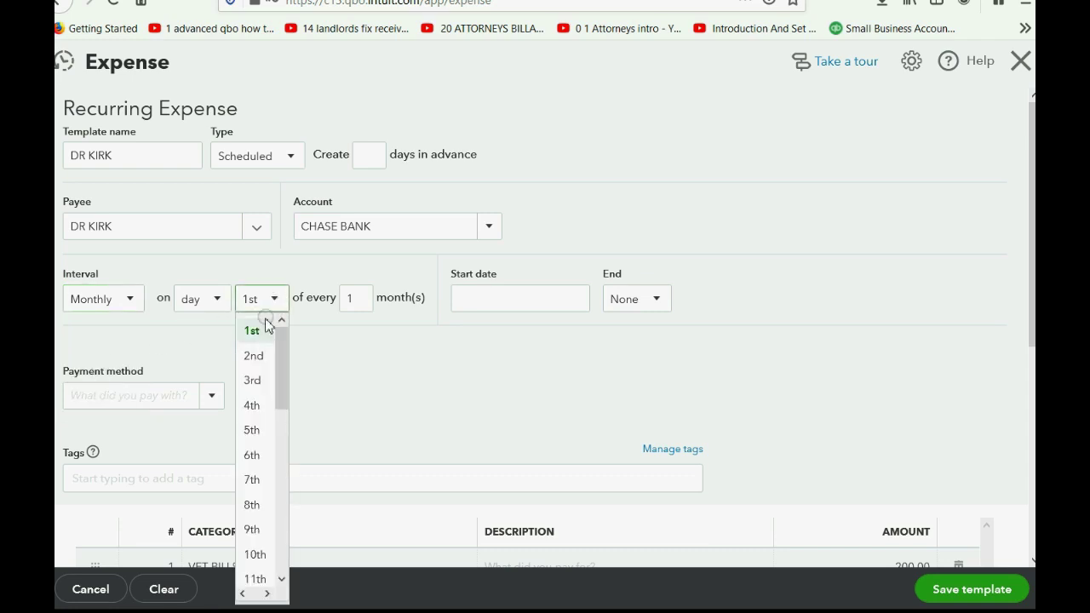
{"action": "left_click", "coordinate": [253, 381]}
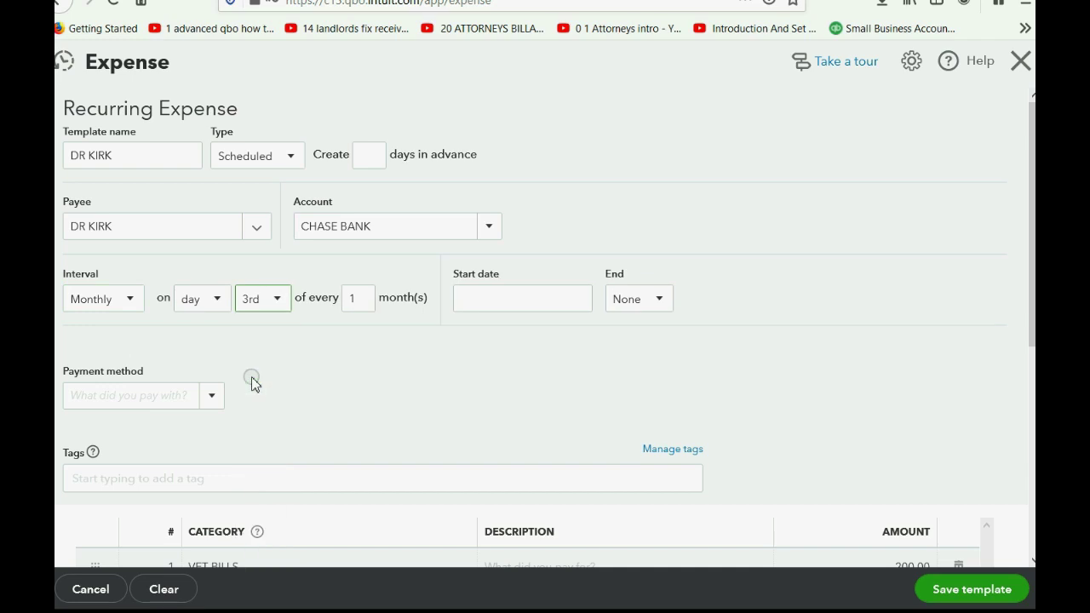
{"action": "left_click", "coordinate": [367, 300]}
{"action": "left_click", "coordinate": [364, 300]}
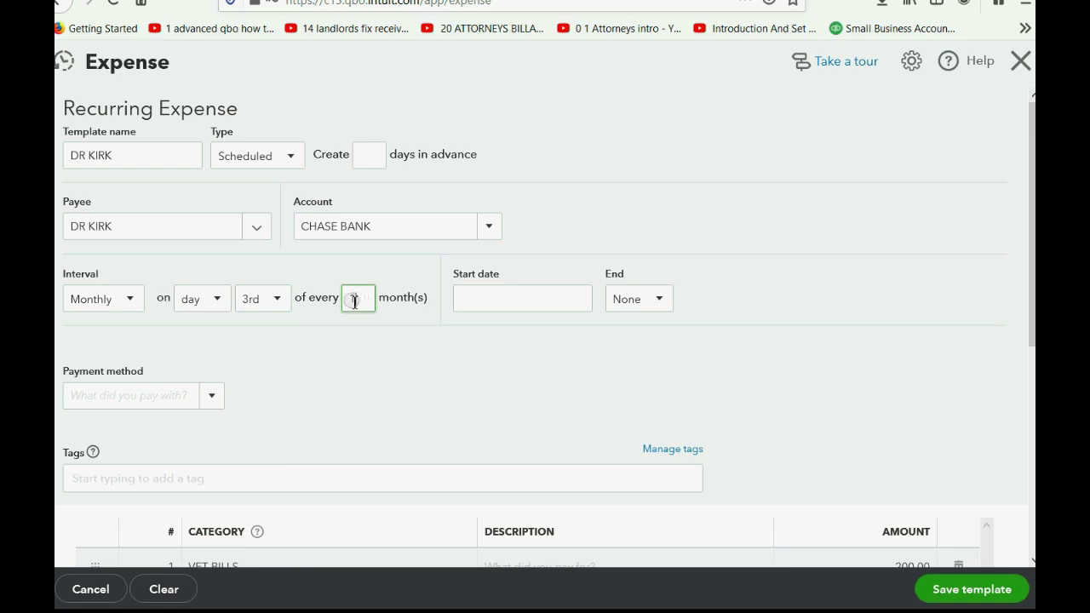
{"action": "left_click_drag", "start_coordinate": [360, 299], "coordinate": [348, 300]}
{"action": "left_click", "coordinate": [367, 305]}
Set the template's start date to January 3, 2021
{"action": "left_click", "coordinate": [524, 297]}
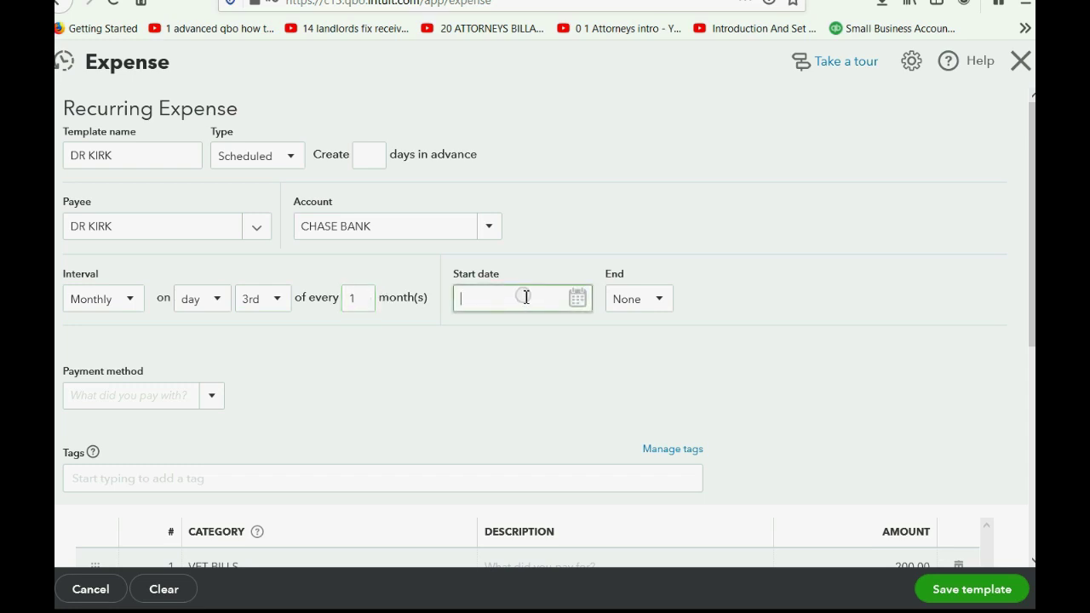
{"action": "left_click", "coordinate": [578, 298]}
{"action": "left_click", "coordinate": [613, 342]}
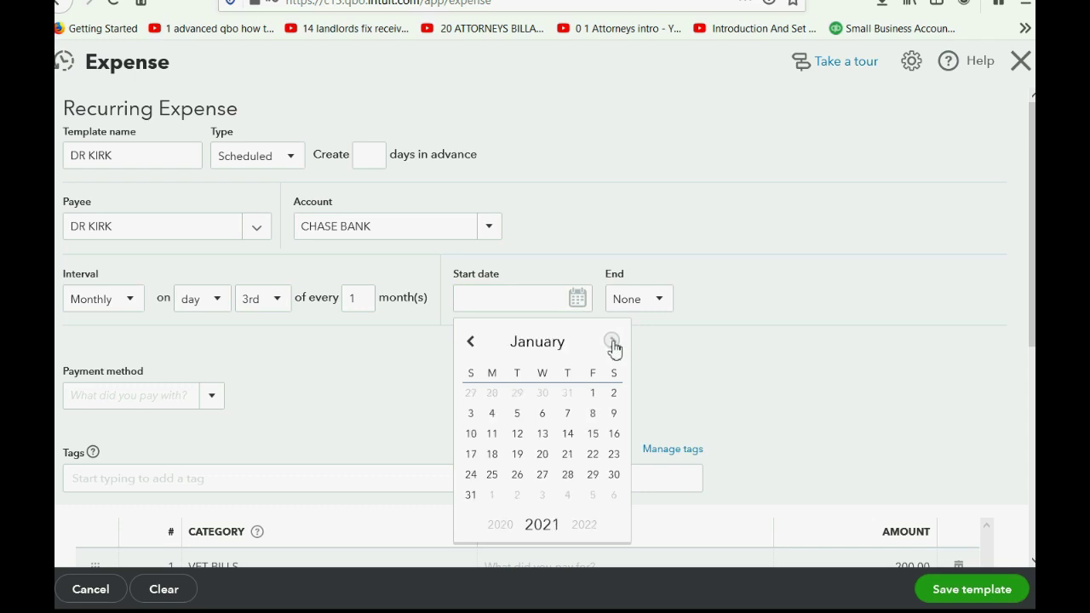
{"action": "left_click", "coordinate": [471, 415]}
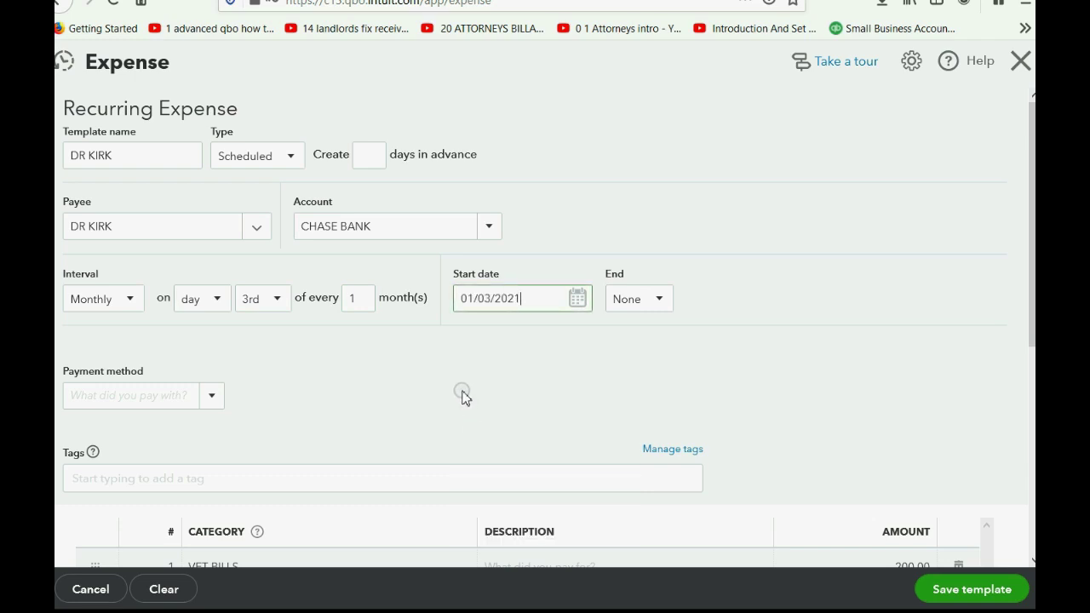
{"action": "scroll", "coordinate": [469, 370], "scroll_direction": "down", "scroll_amount": 1}
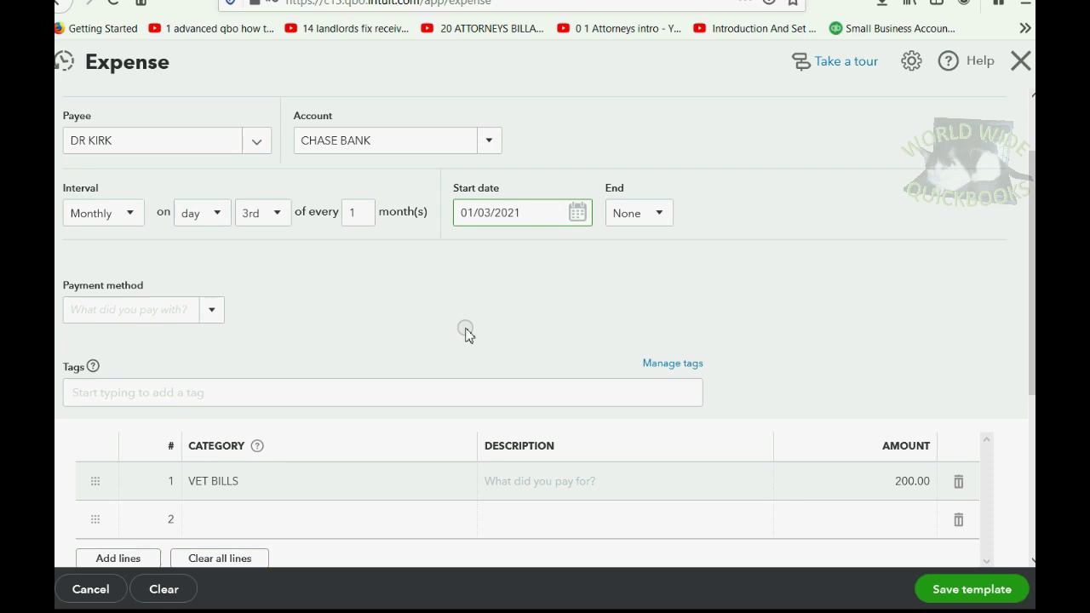
Save the DR KIRK template and open Recurring transactions from the gear menu
{"action": "left_click", "coordinate": [974, 592]}
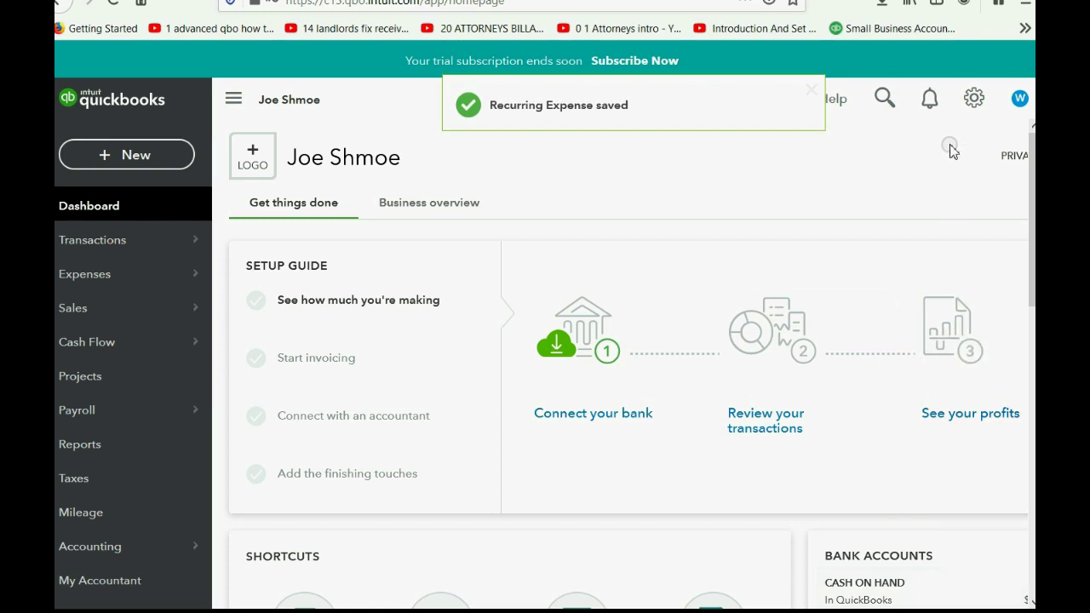
{"action": "left_click", "coordinate": [974, 99]}
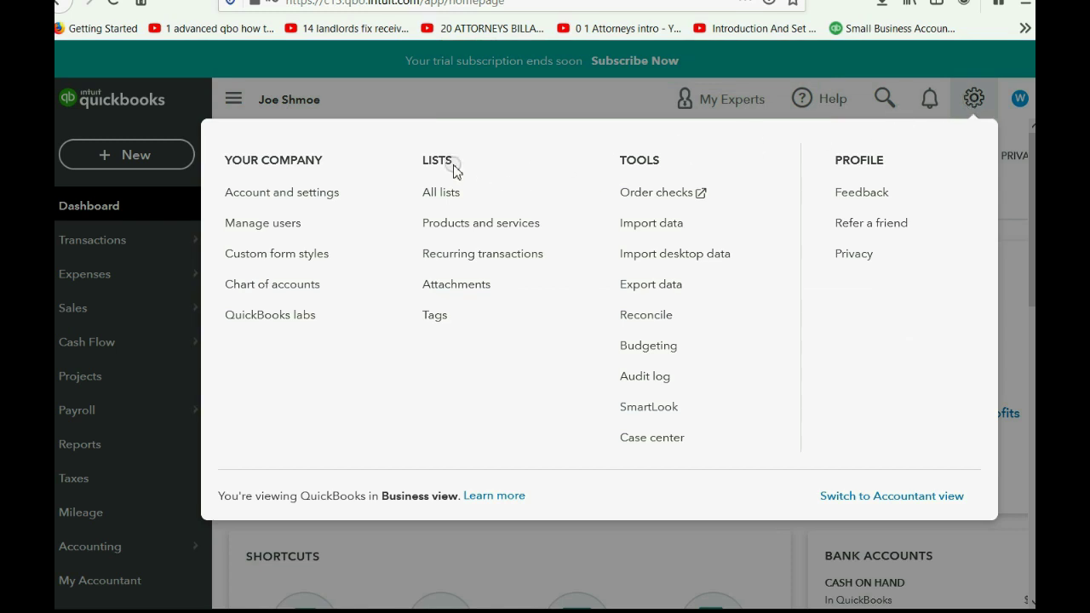
{"action": "left_click", "coordinate": [470, 259]}
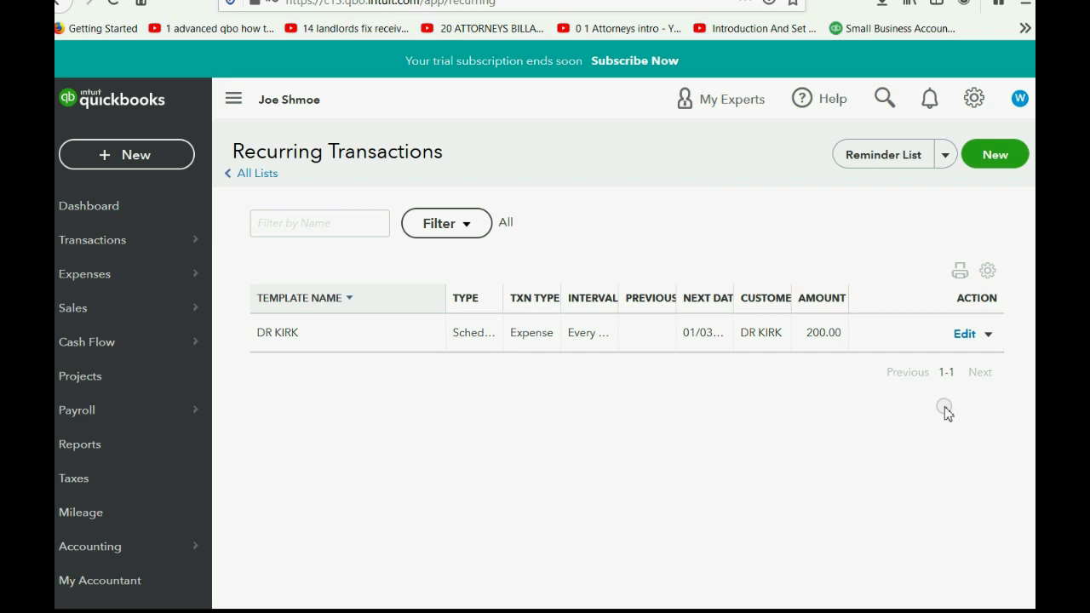
{"action": "left_click", "coordinate": [964, 334]}
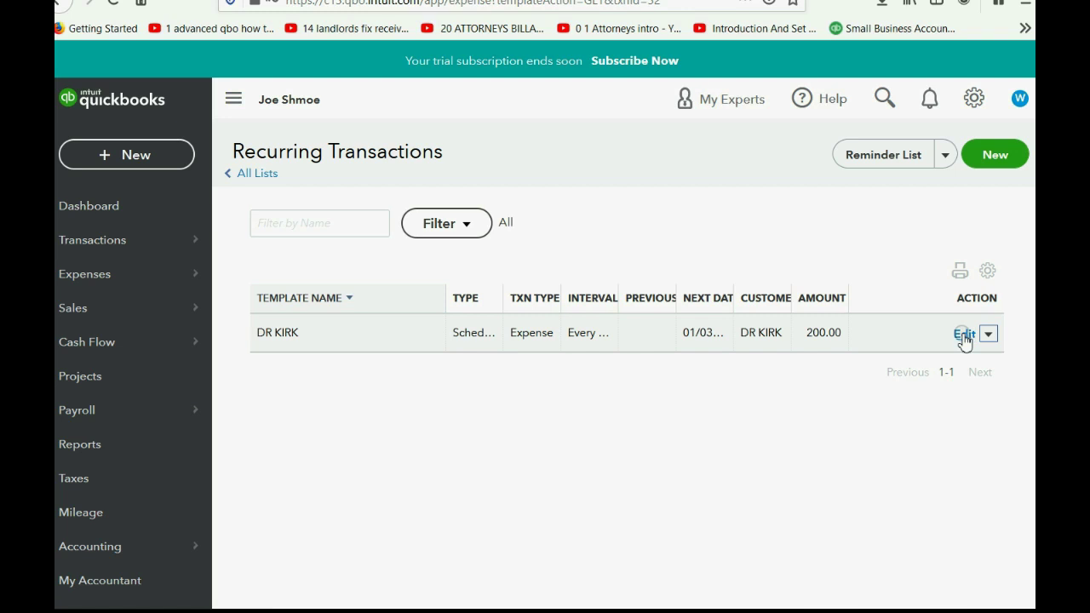
{"action": "left_click", "coordinate": [131, 314]}
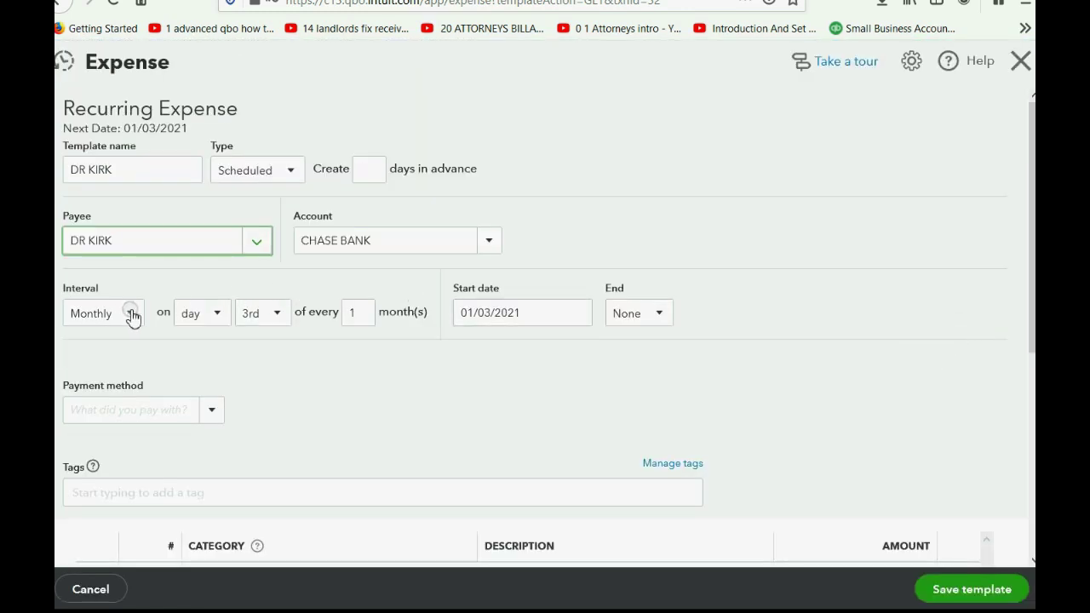
{"action": "left_click", "coordinate": [130, 314]}
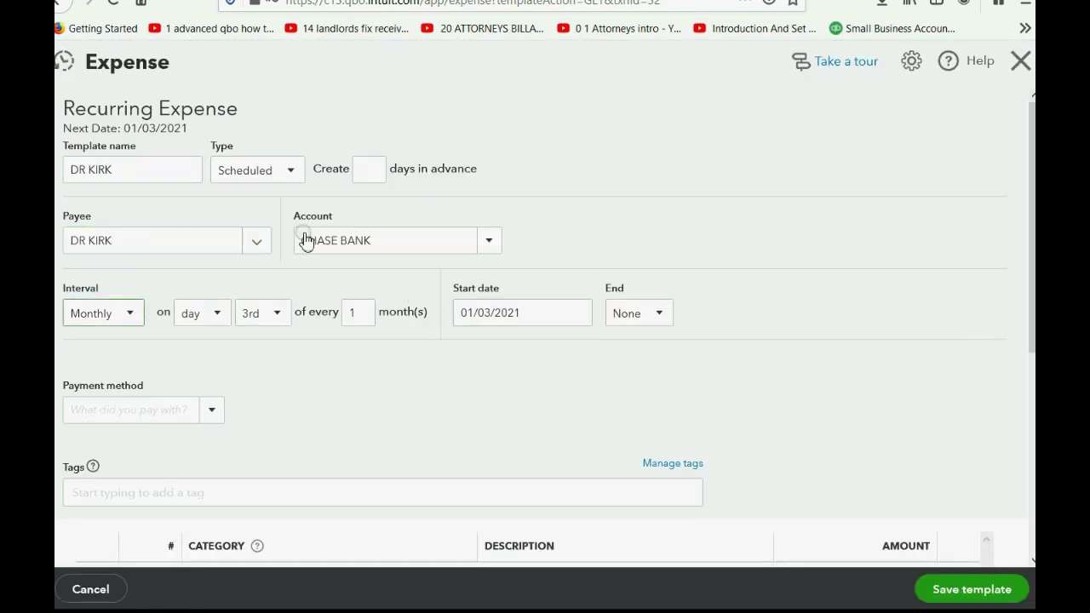
{"action": "left_click", "coordinate": [1023, 61]}
{"action": "left_click", "coordinate": [564, 327]}
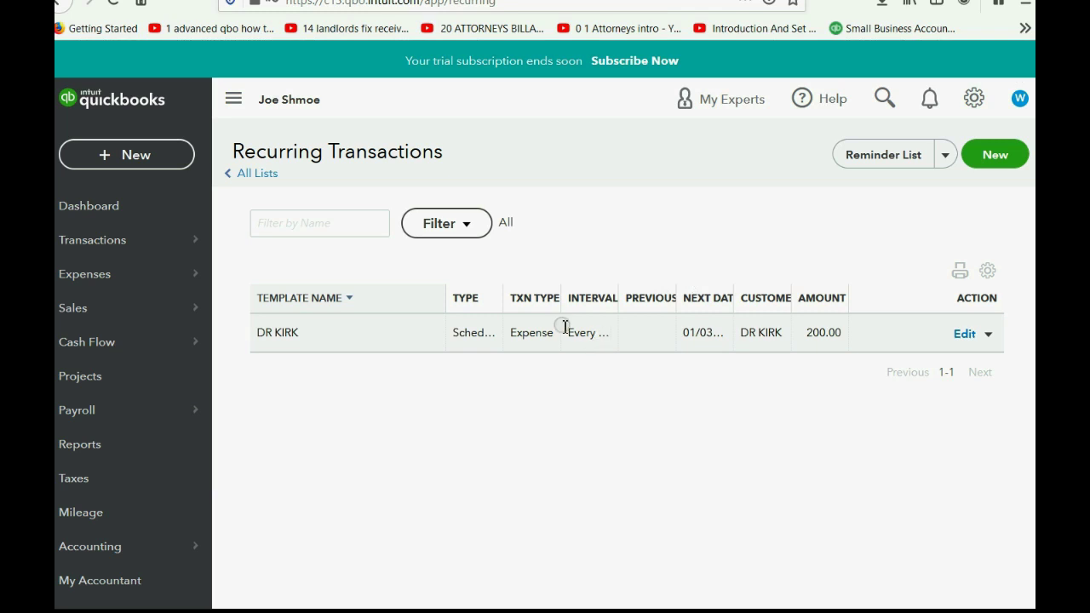
Go to the Reports page listing favourites like Balance Sheet and Profit and Loss
{"action": "left_click", "coordinate": [273, 360]}
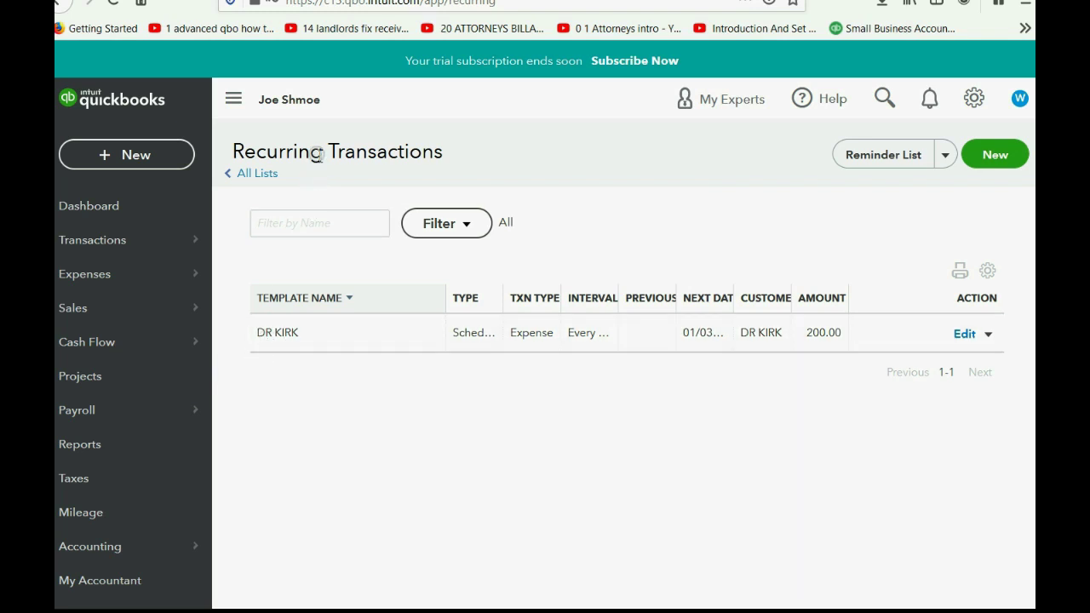
{"action": "left_click_drag", "start_coordinate": [322, 153], "coordinate": [256, 154]}
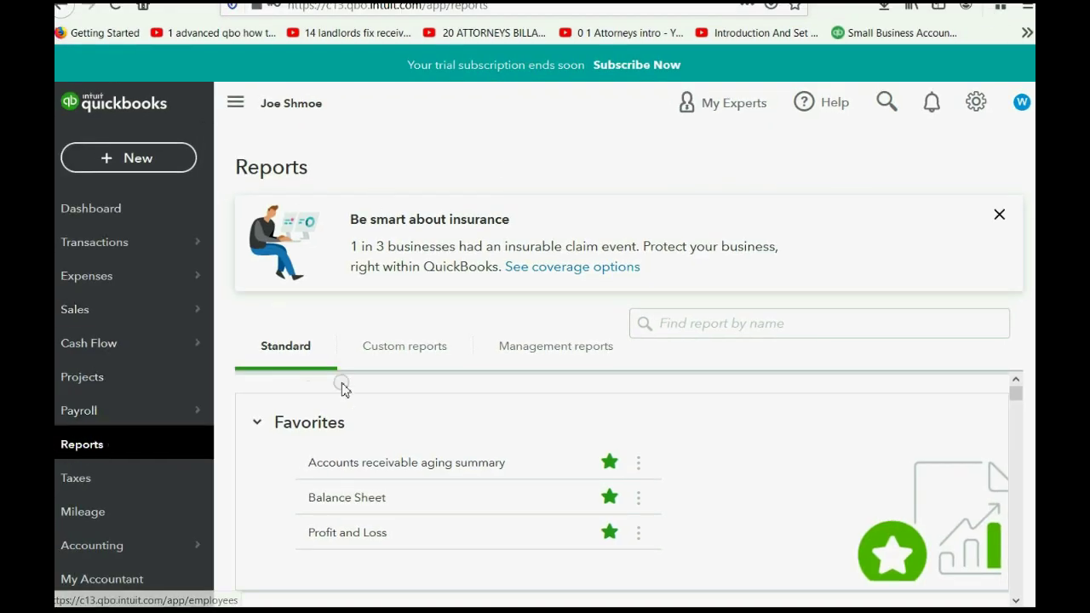
Open the custom Trial Balance, drill into VET BILLS ($1,515.00), then reopen the report
{"action": "left_click", "coordinate": [398, 350]}
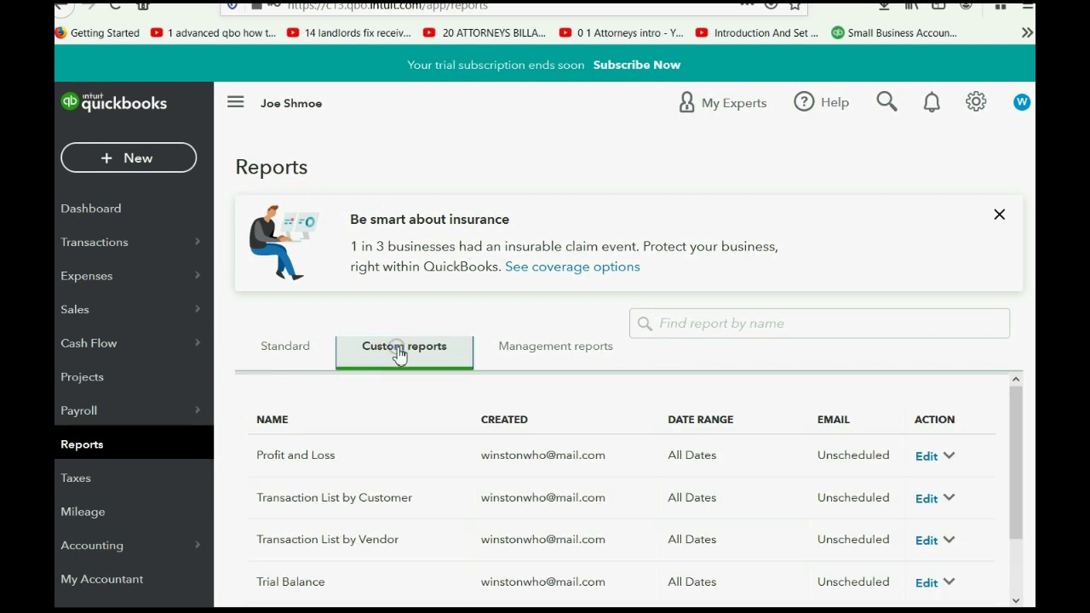
{"action": "left_click", "coordinate": [300, 584]}
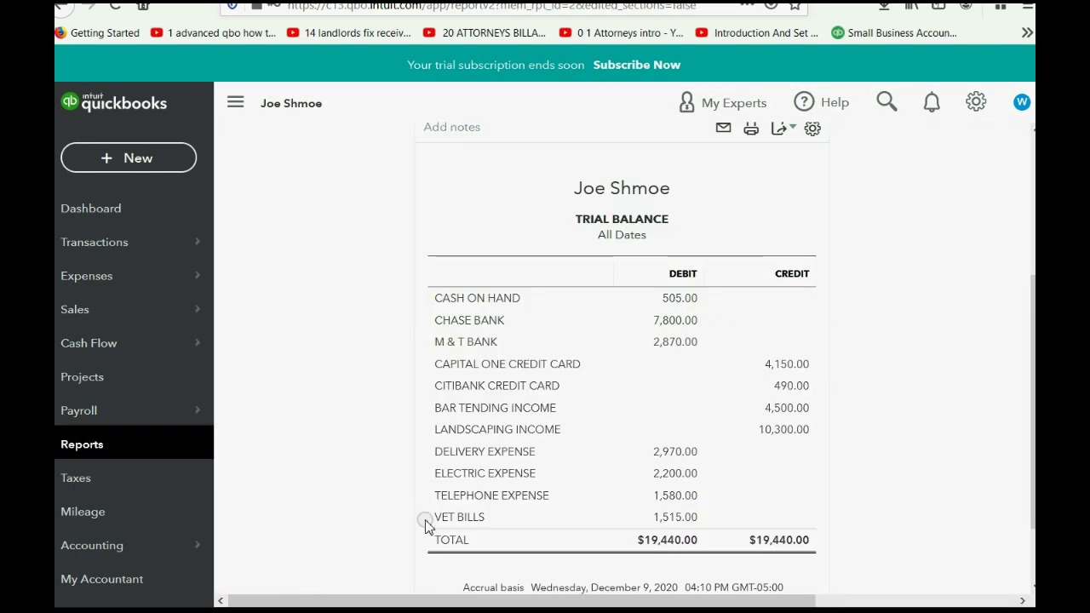
{"action": "left_click", "coordinate": [670, 517]}
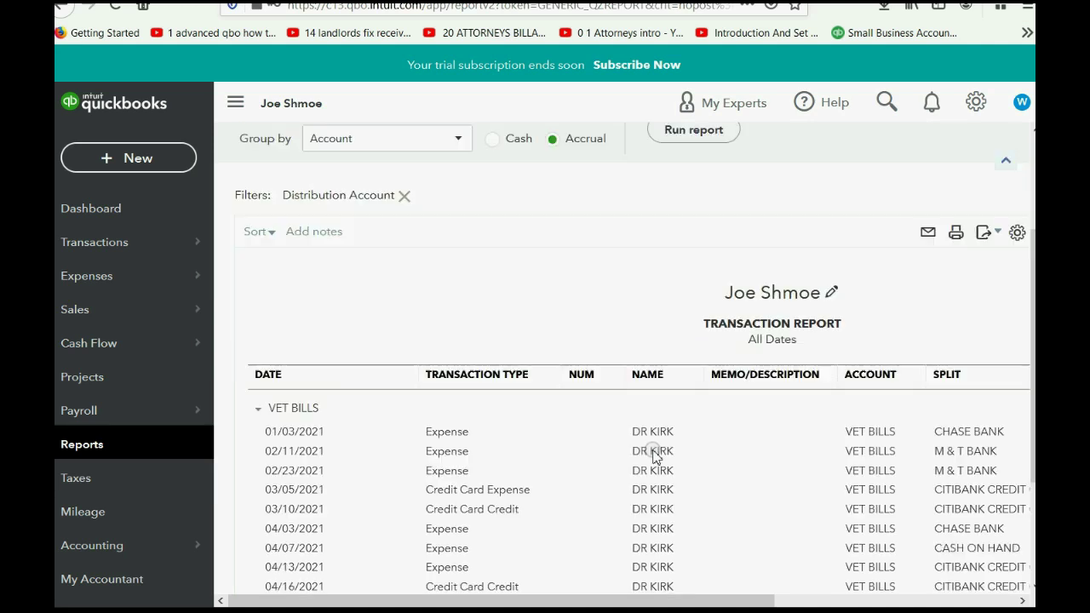
{"action": "scroll", "coordinate": [654, 457], "scroll_direction": "down", "scroll_amount": 2}
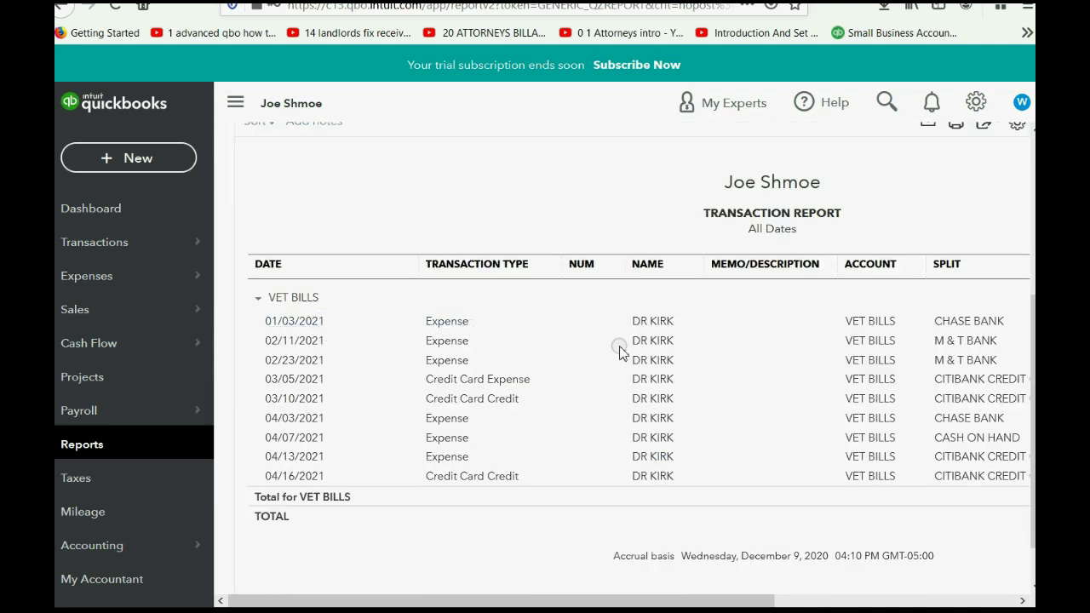
{"action": "left_click_drag", "start_coordinate": [676, 603], "coordinate": [852, 603]}
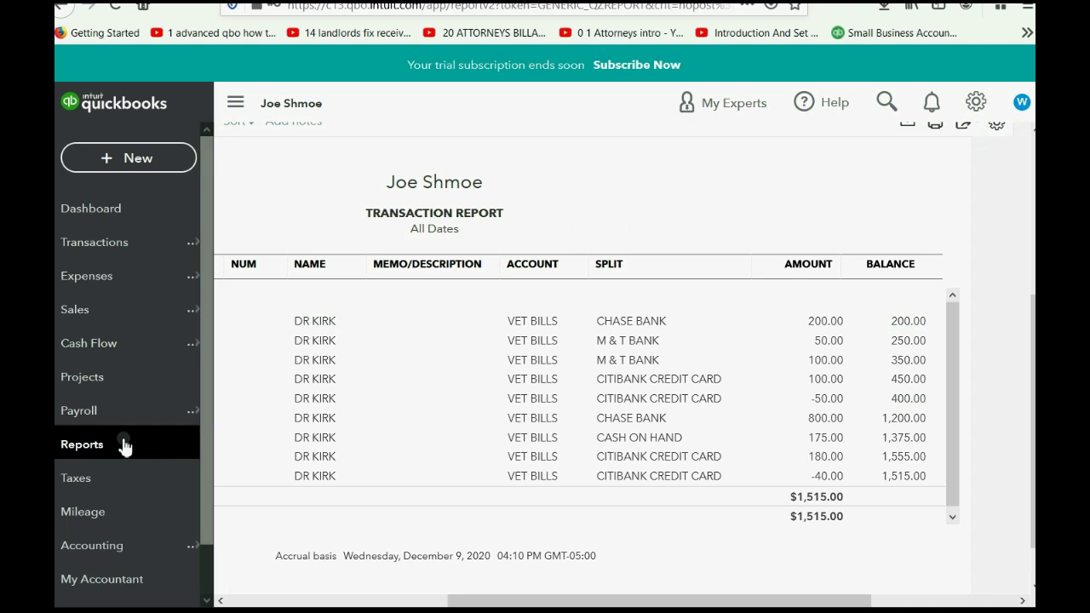
{"action": "left_click", "coordinate": [94, 441]}
{"action": "left_click", "coordinate": [281, 584]}
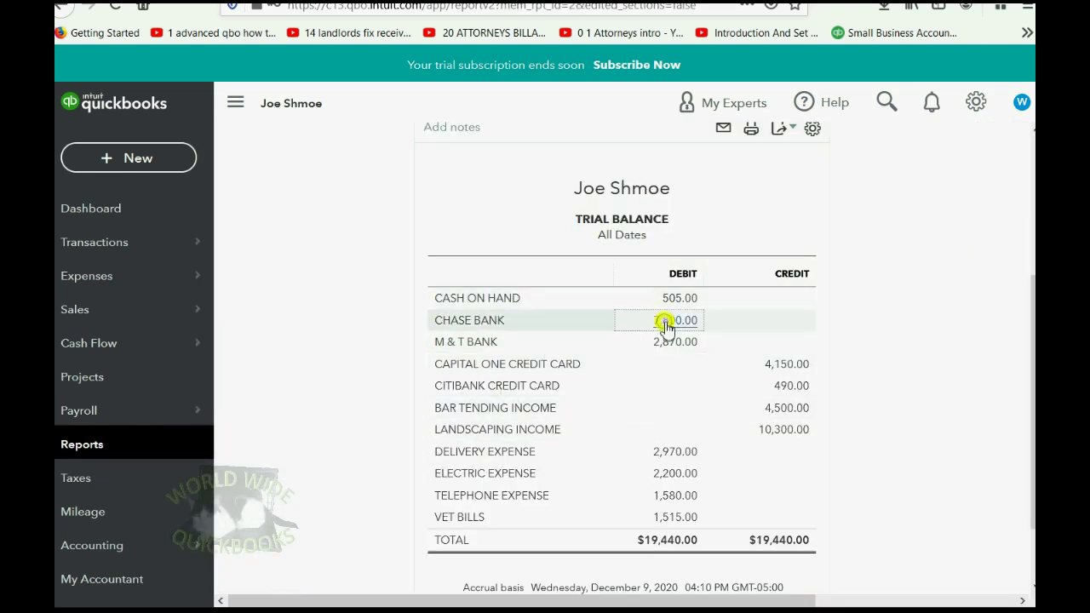
Drill into the Chase Bank trial balance amount and scroll across its all-dates transaction report
{"action": "left_click", "coordinate": [664, 320]}
{"action": "scroll", "coordinate": [365, 397], "scroll_direction": "down", "scroll_amount": 2}
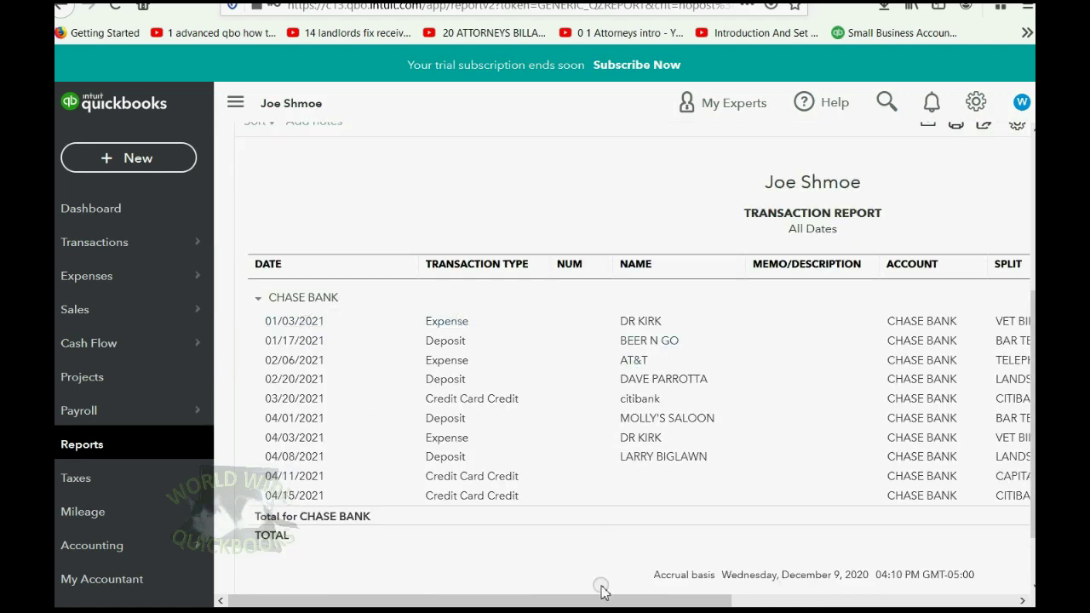
{"action": "left_click_drag", "start_coordinate": [604, 600], "coordinate": [807, 599]}
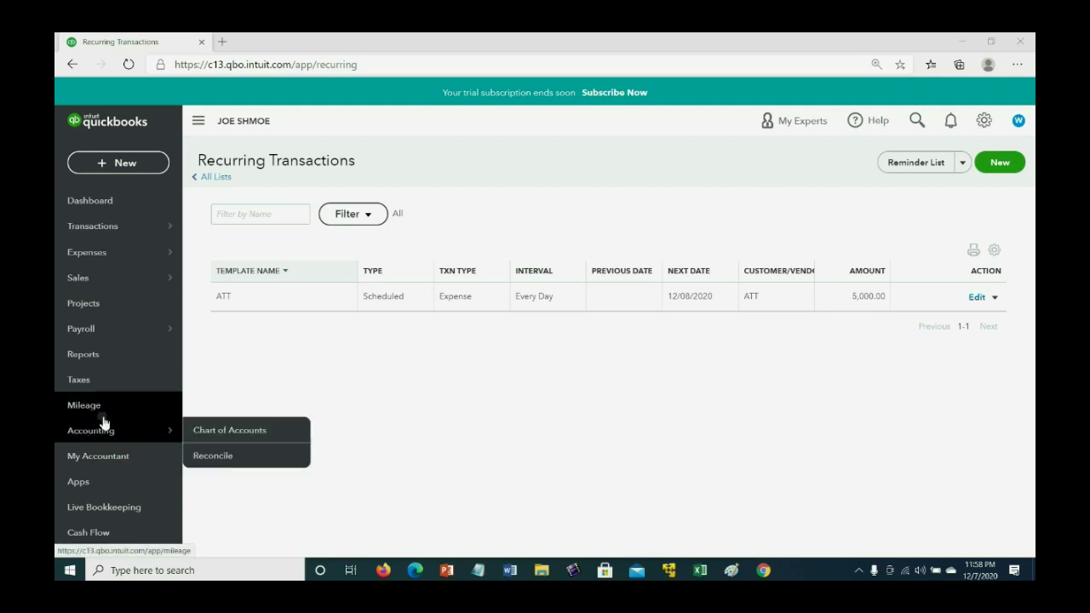
Open the Trial Balance custom report showing $4,550.00 totals and Telephone Exp at 400.00
{"action": "left_click", "coordinate": [110, 358]}
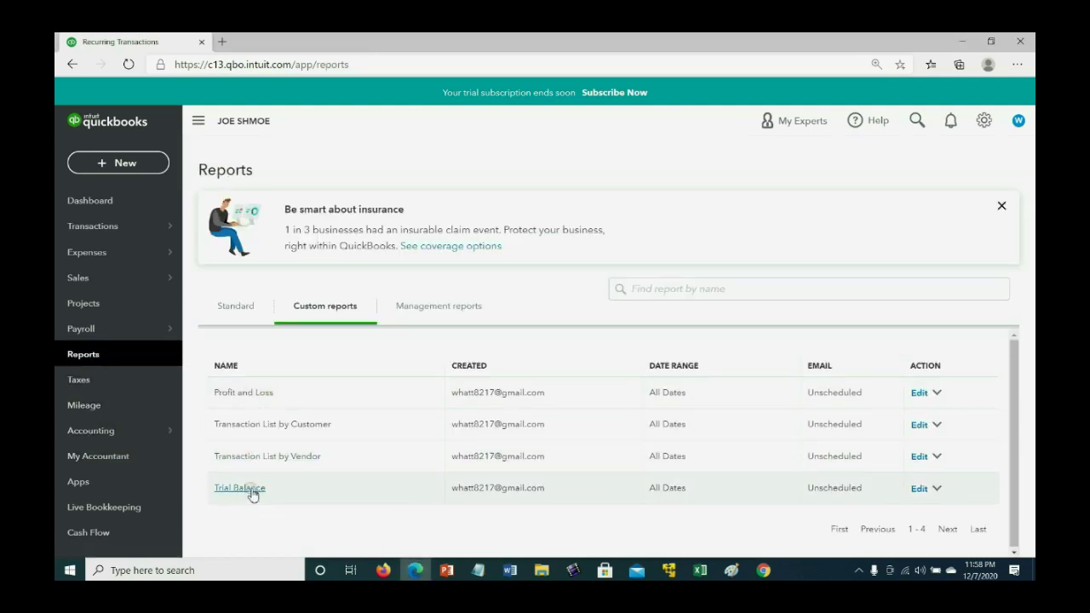
{"action": "left_click", "coordinate": [250, 489]}
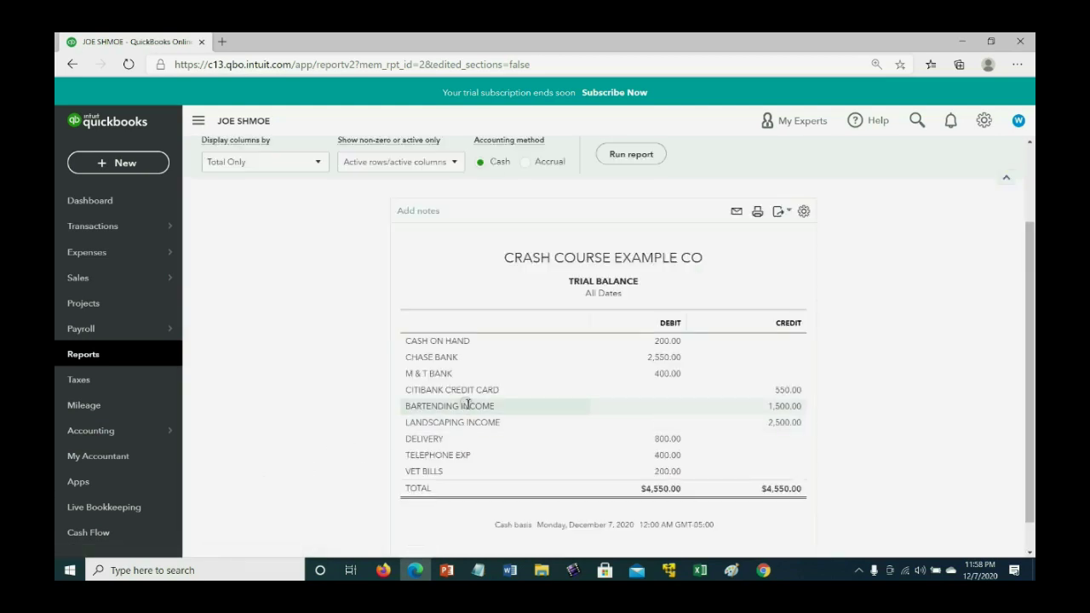
{"action": "scroll", "coordinate": [467, 405], "scroll_direction": "up", "scroll_amount": 2}
{"action": "scroll", "coordinate": [397, 337], "scroll_direction": "down", "scroll_amount": 2}
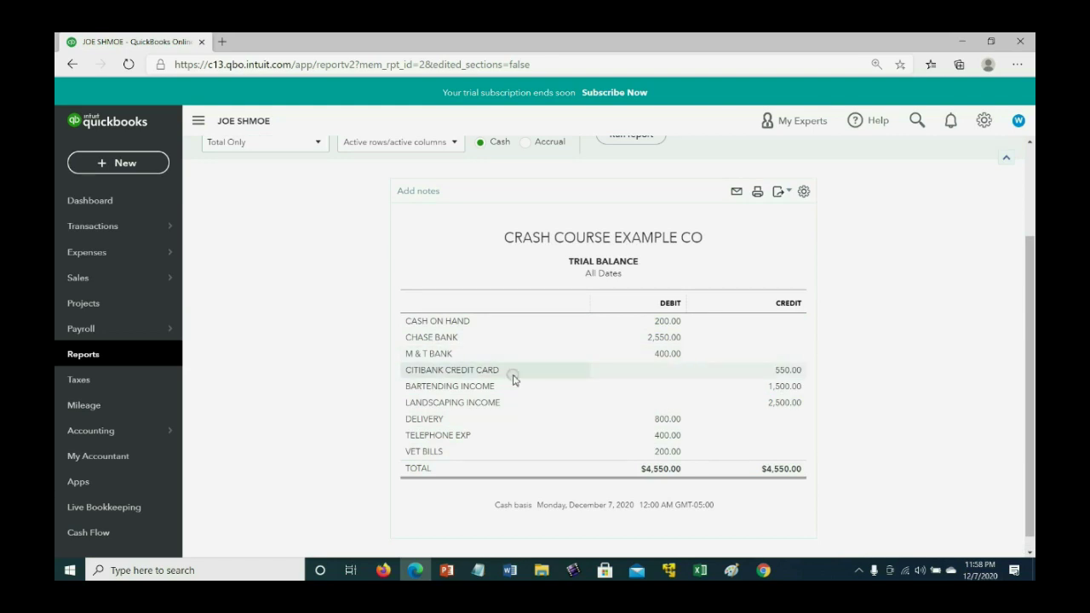
Review the daily ATT 5,000.00 recurring template, then close it without saving
{"action": "left_click", "coordinate": [981, 120]}
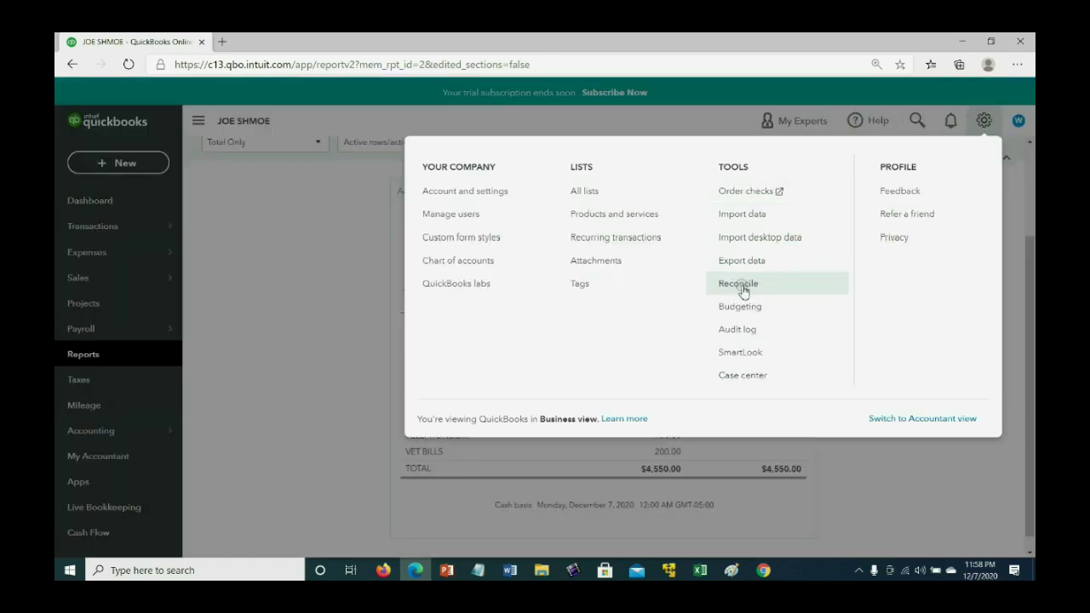
{"action": "left_click", "coordinate": [641, 245]}
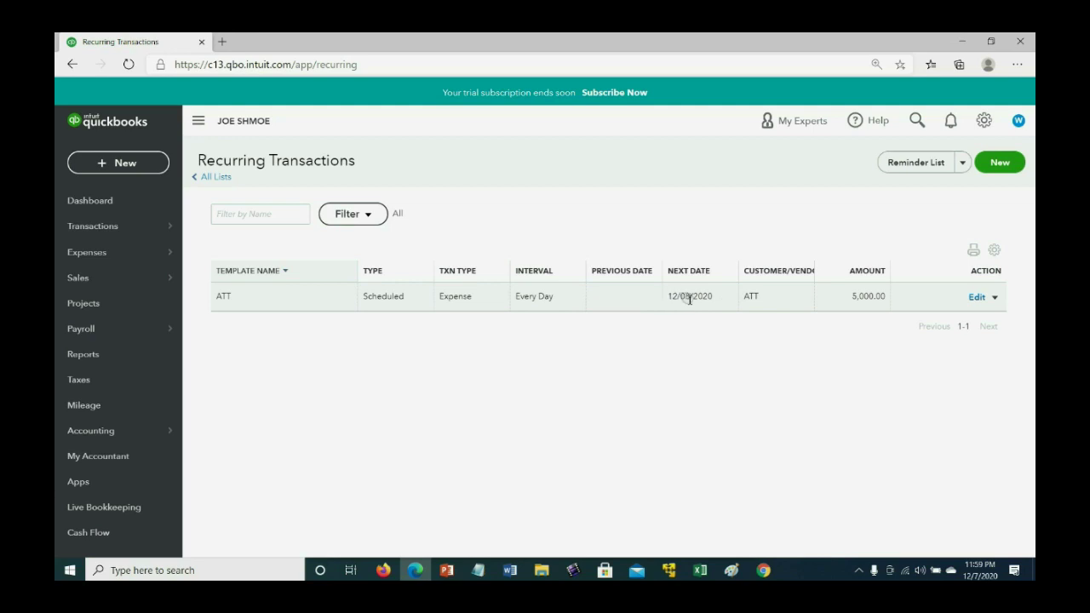
{"action": "left_click", "coordinate": [978, 297]}
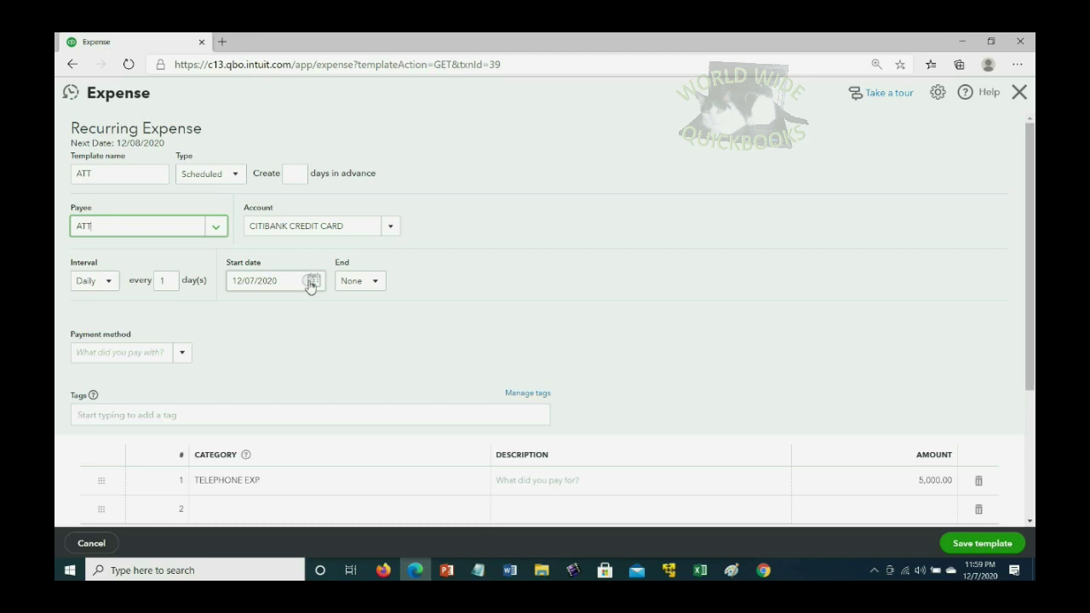
{"action": "scroll", "coordinate": [485, 366], "scroll_direction": "down", "scroll_amount": 1}
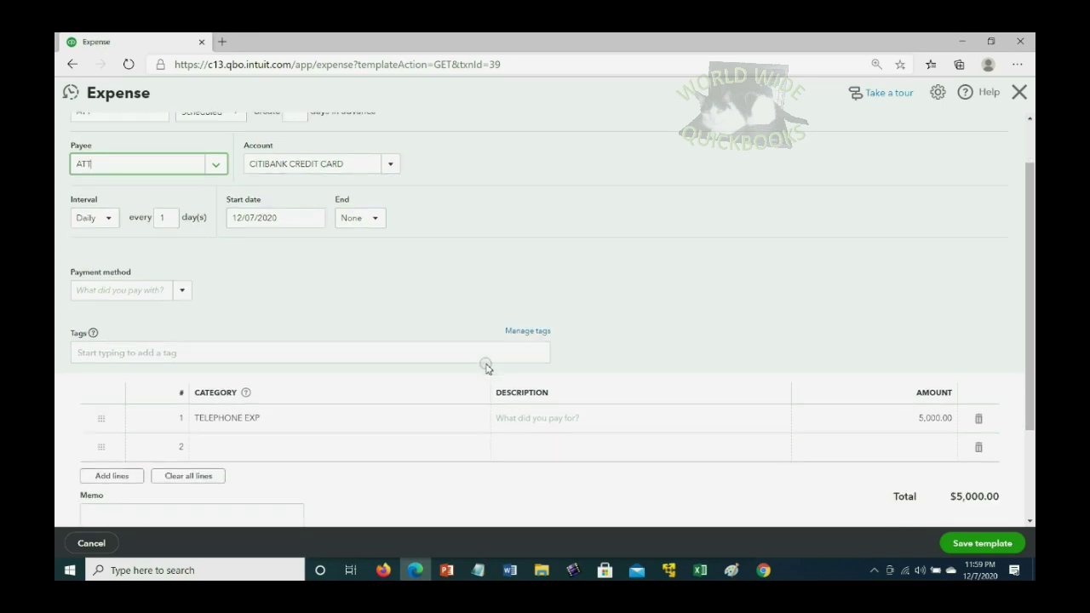
{"action": "left_click", "coordinate": [1019, 93]}
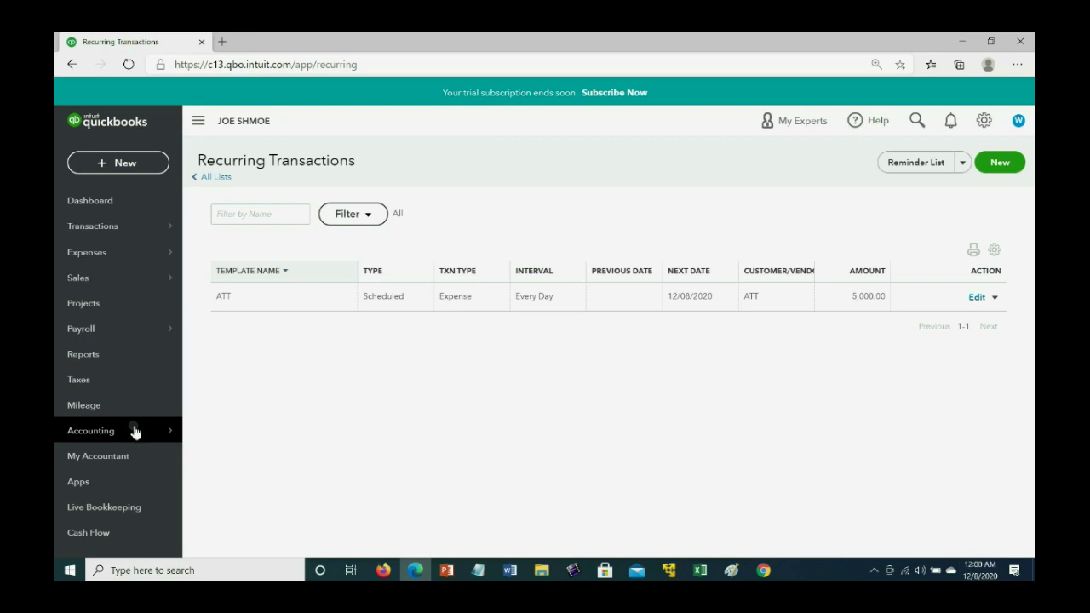
{"action": "mouse_move", "coordinate": [91, 430]}
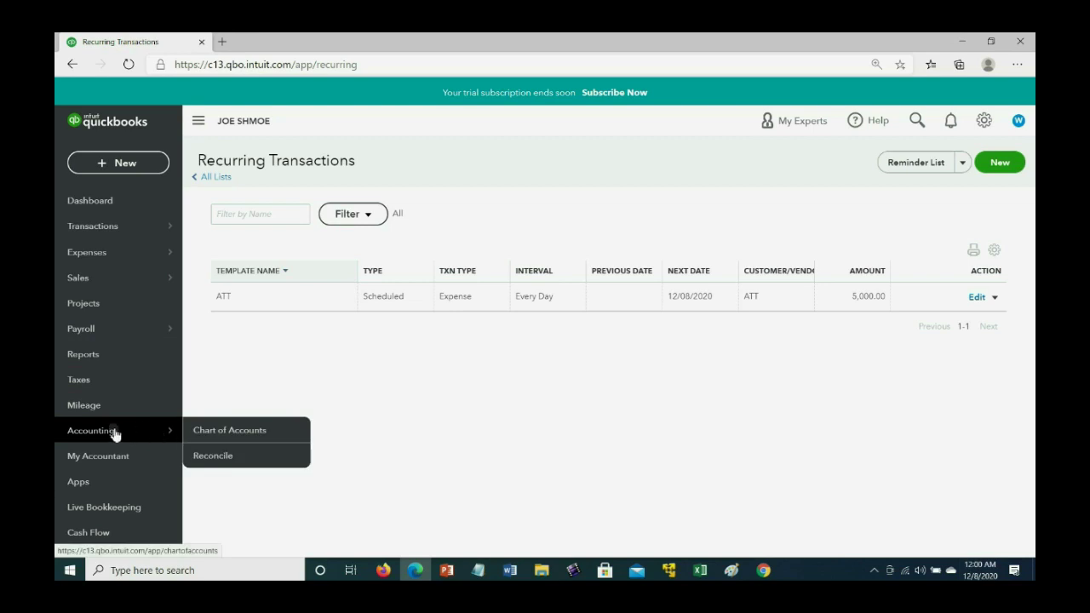
Check that the Trial Balance custom report still totals $4,550.00, noting its December 8 footer run date
{"action": "left_click", "coordinate": [97, 359]}
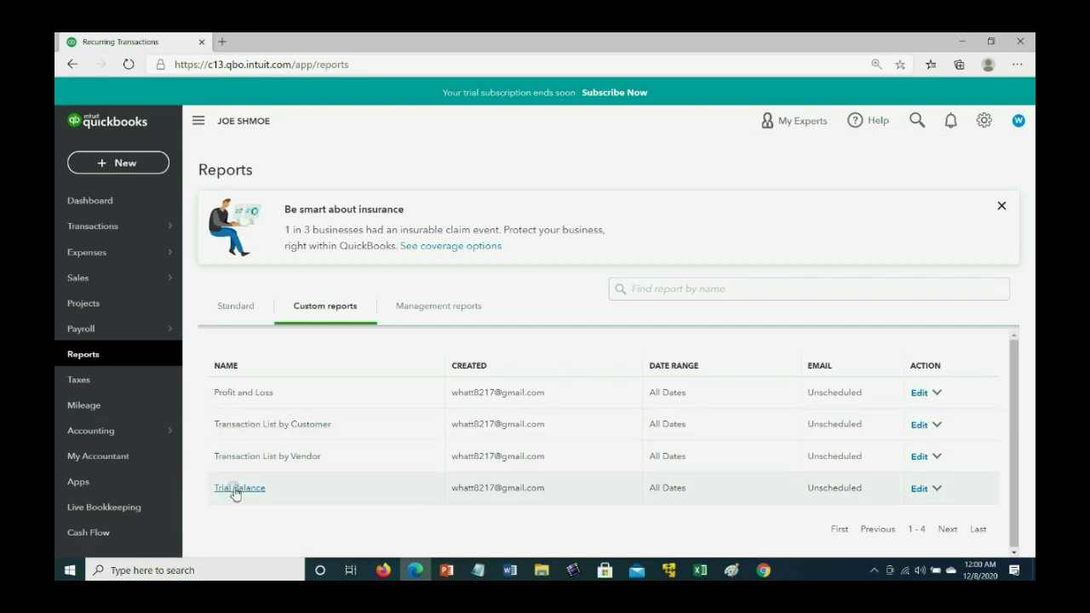
{"action": "left_click", "coordinate": [234, 488]}
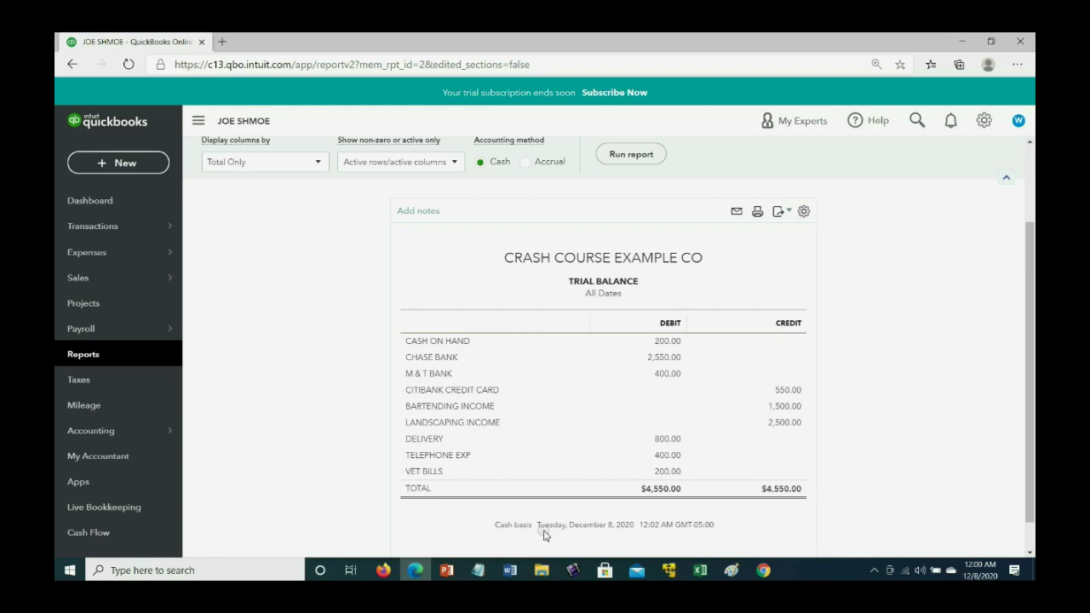
{"action": "left_click_drag", "start_coordinate": [537, 525], "coordinate": [725, 527]}
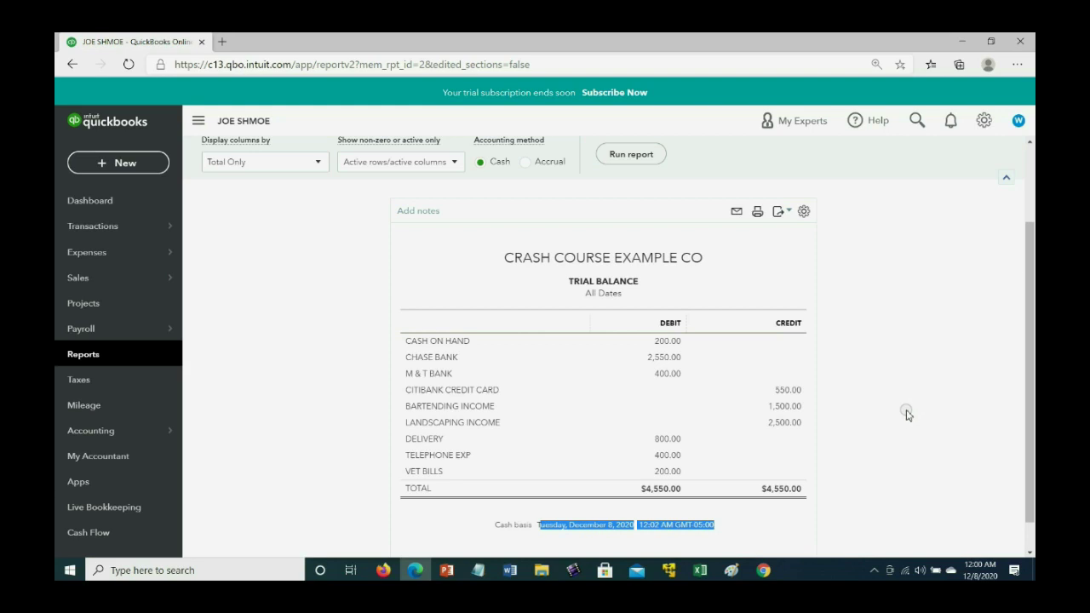
{"action": "left_click", "coordinate": [907, 415]}
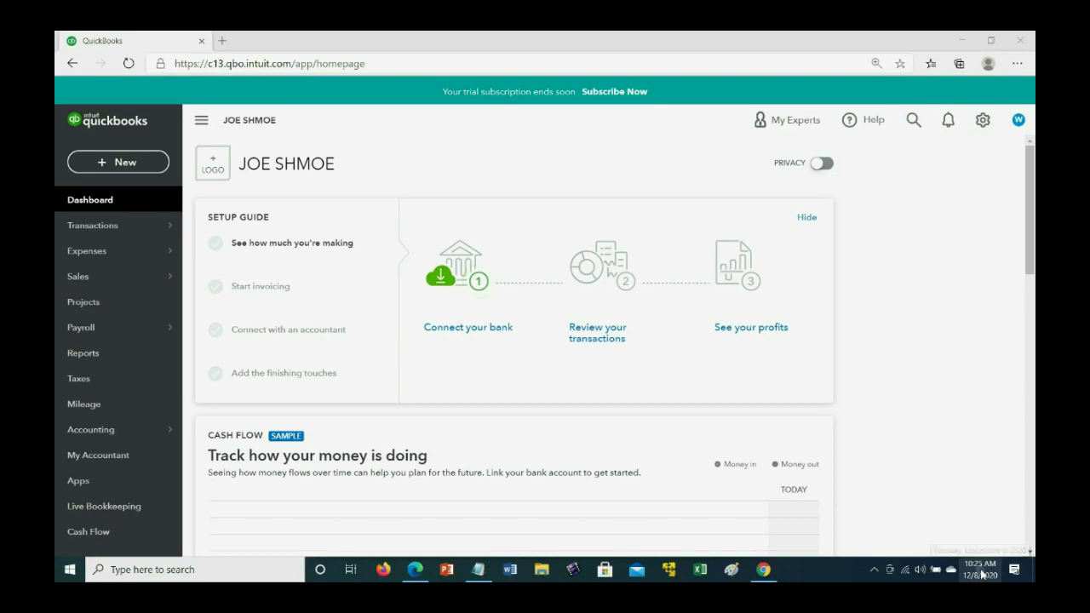
Rerun the Trial Balance: now $9,550.00, Telephone Exp 5,400.00, 10:27 AM run time
{"action": "left_click", "coordinate": [109, 358]}
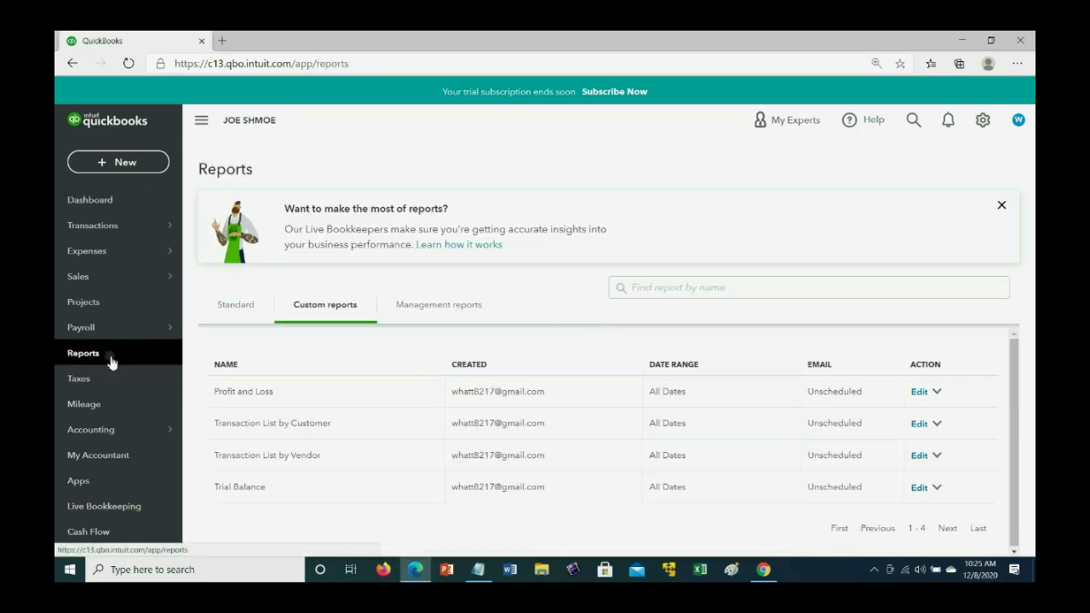
{"action": "left_click", "coordinate": [227, 487]}
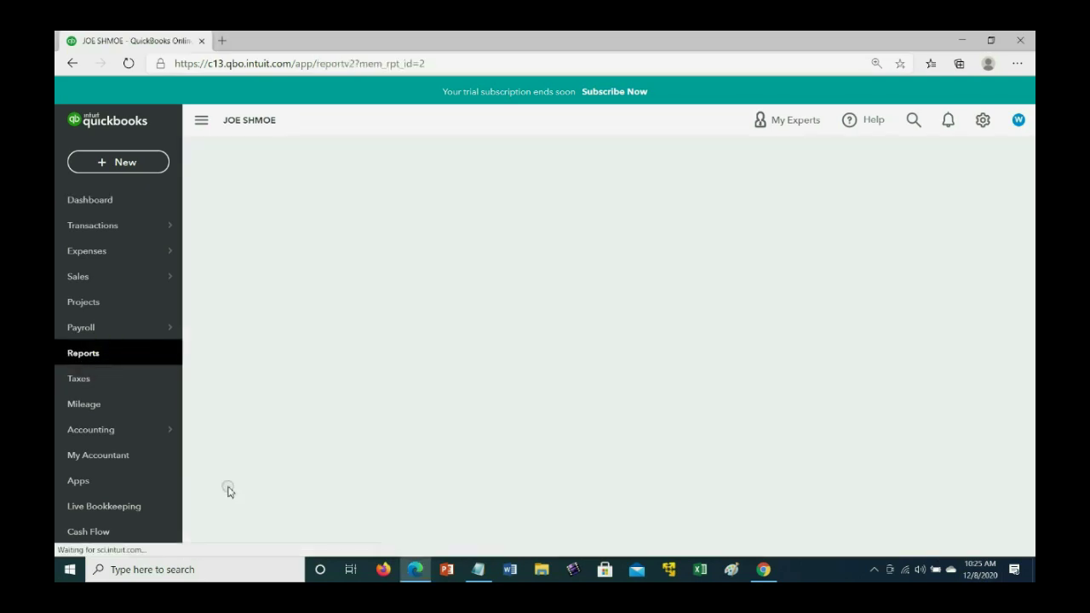
{"action": "scroll", "coordinate": [227, 486], "scroll_direction": "down", "scroll_amount": 2}
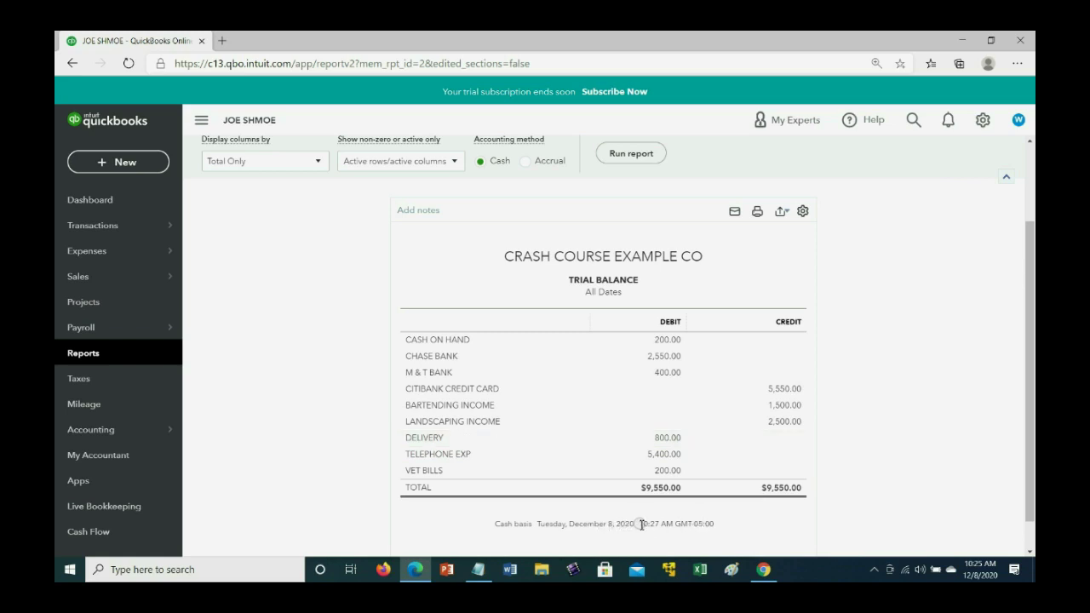
{"action": "left_click_drag", "start_coordinate": [640, 524], "coordinate": [670, 521]}
Clear the footer run-time highlight and bring up the company settings gear menu
{"action": "left_click", "coordinate": [269, 474]}
{"action": "left_click", "coordinate": [985, 126]}
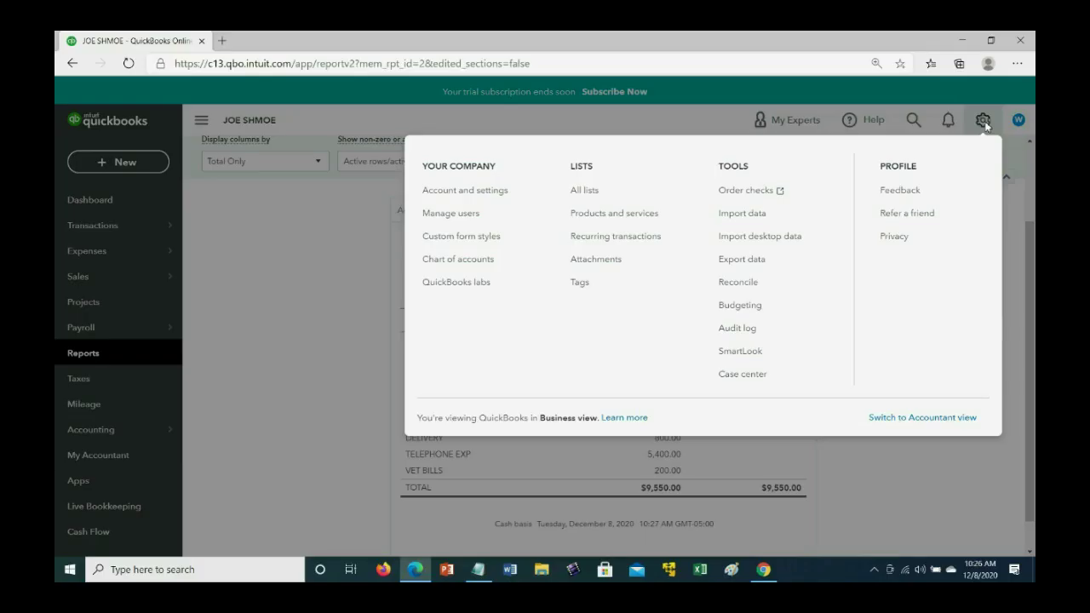
Find the system-added $5,000.00 ATT expense in the Audit Log, entered 12/08/2020 at 4:12 am
{"action": "left_click", "coordinate": [736, 330]}
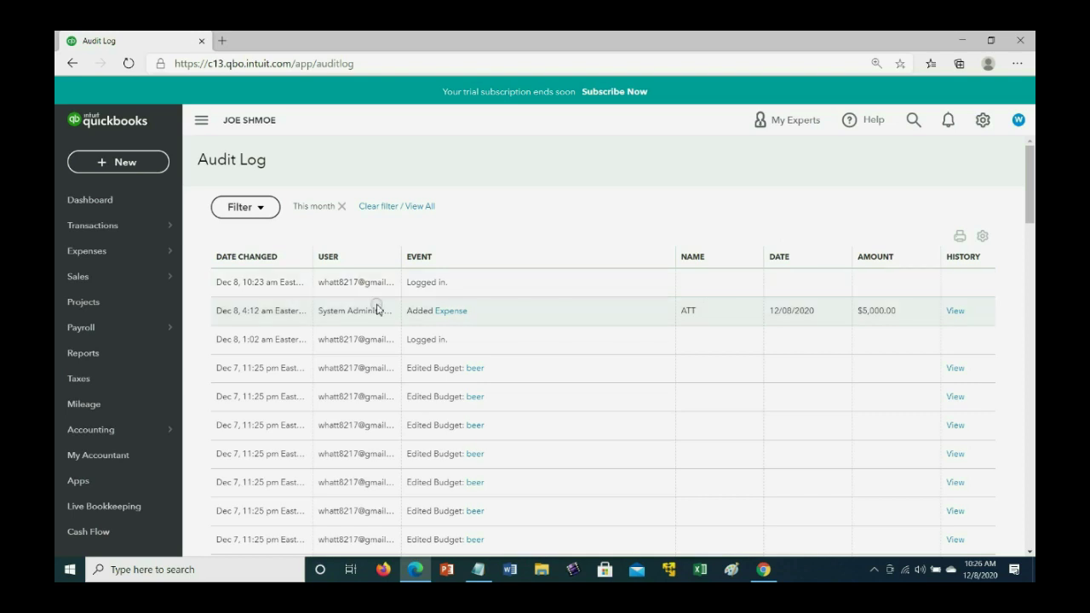
{"action": "mouse_move", "coordinate": [250, 311]}
{"action": "left_mouse_down"}
{"action": "mouse_move", "coordinate": [300, 311]}
{"action": "mouse_move", "coordinate": [252, 316]}
{"action": "left_mouse_up"}
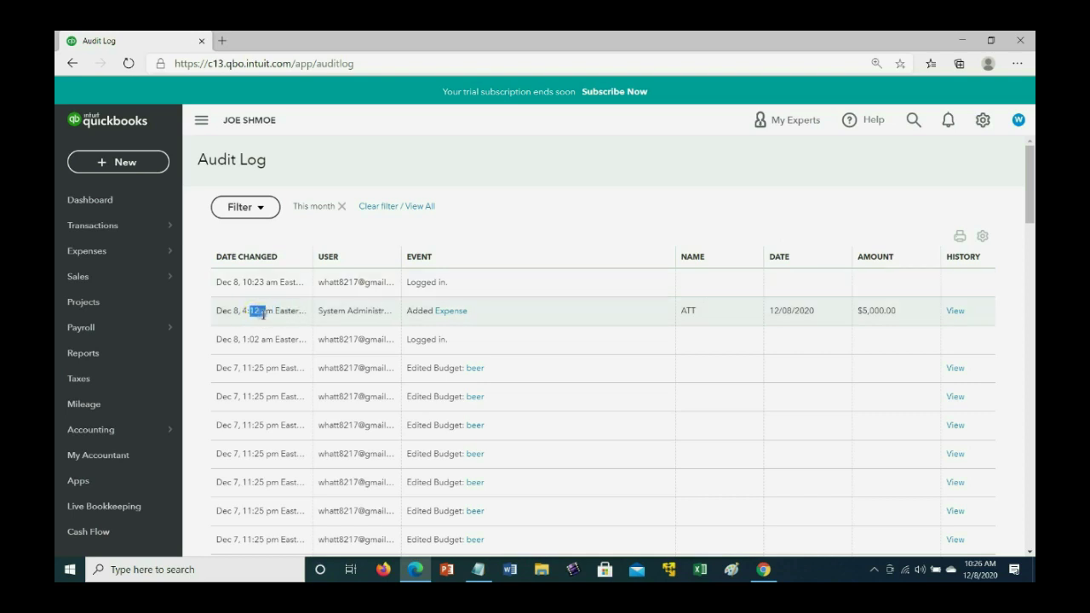